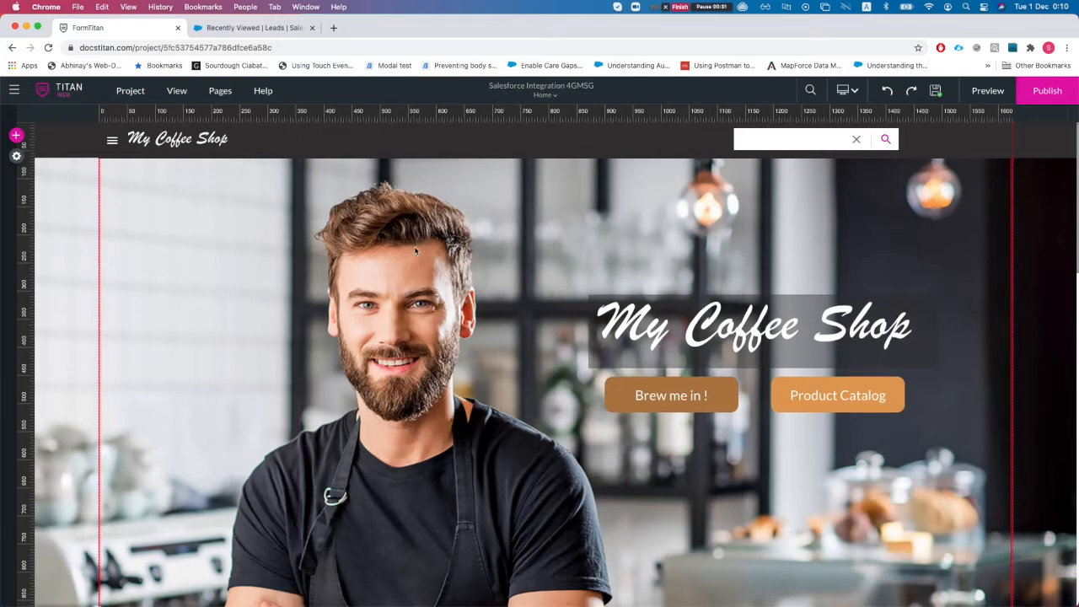
Step: Open the "Create a lead hp form" push integration for editing from the Salesforce settings of the "Let's brew together..." form
{"action": "scroll", "coordinate": [412, 247], "scroll_direction": "down", "scroll_amount": 3}
{"action": "scroll", "coordinate": [395, 263], "scroll_direction": "down", "scroll_amount": 4}
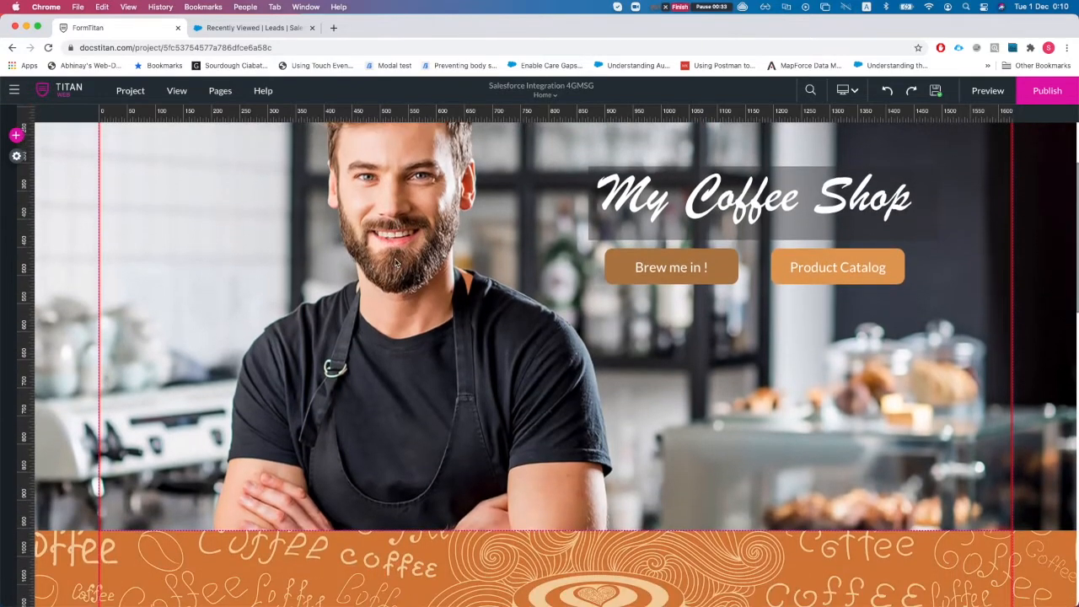
{"action": "scroll", "coordinate": [395, 263], "scroll_direction": "down", "scroll_amount": 14}
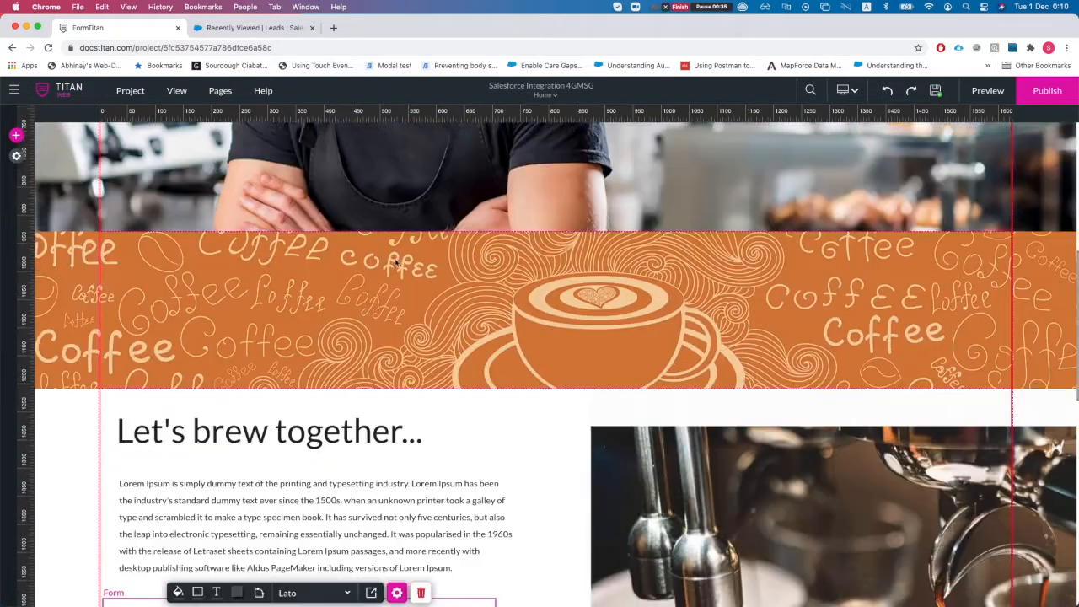
{"action": "scroll", "coordinate": [411, 311], "scroll_direction": "down", "scroll_amount": 1}
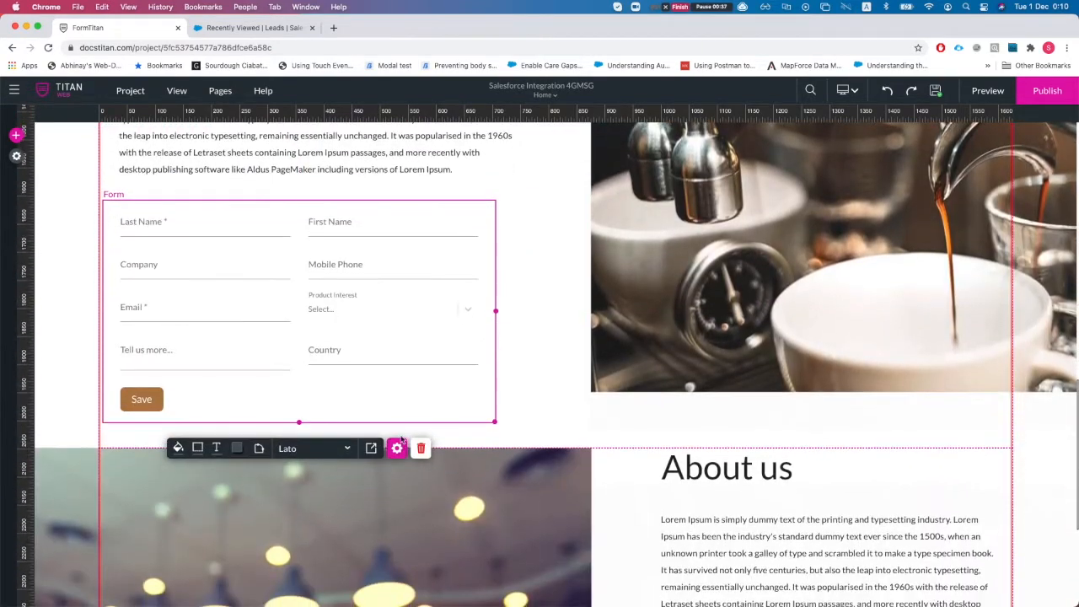
{"action": "left_click", "coordinate": [396, 449]}
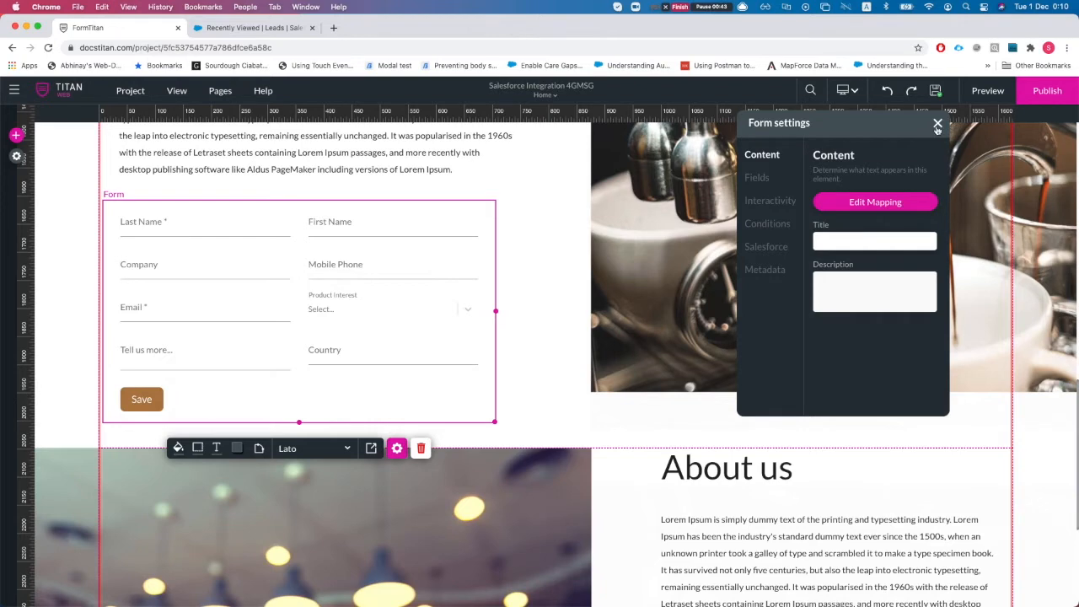
{"action": "left_click", "coordinate": [763, 249]}
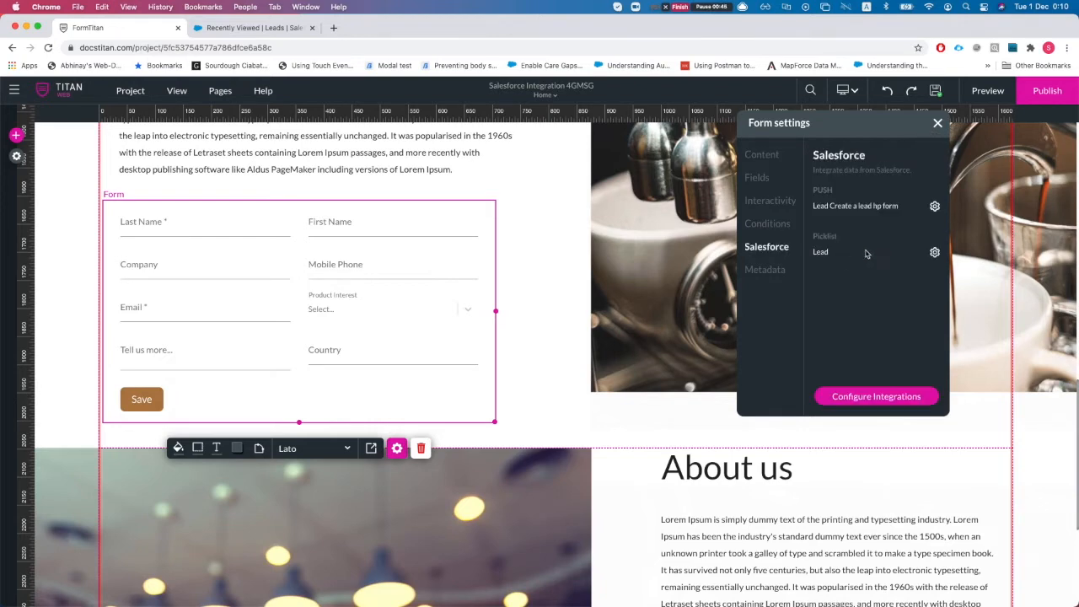
{"action": "left_click", "coordinate": [851, 392]}
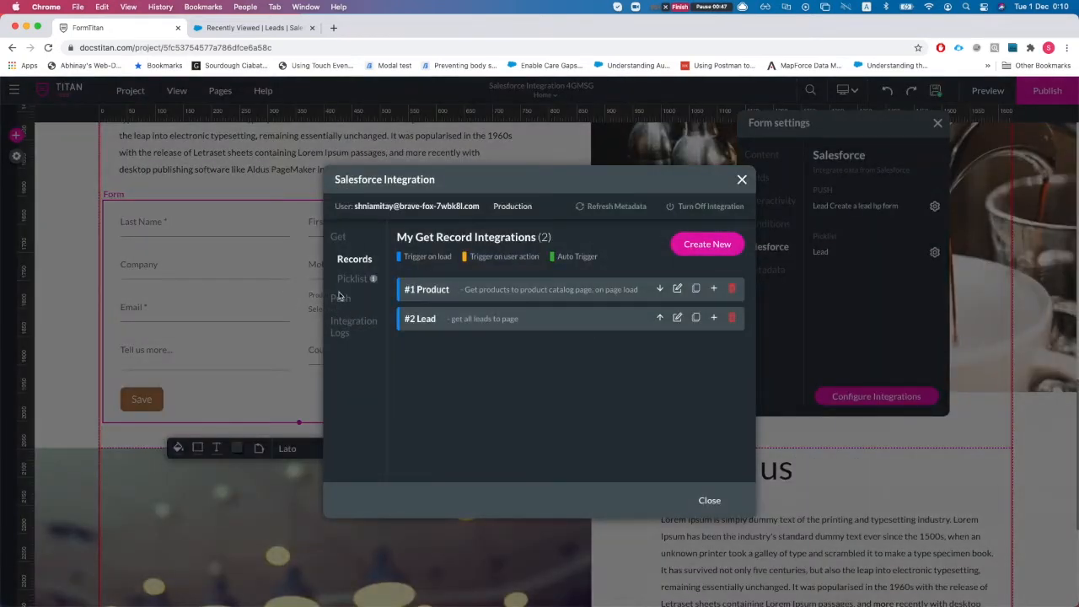
{"action": "left_click", "coordinate": [339, 298]}
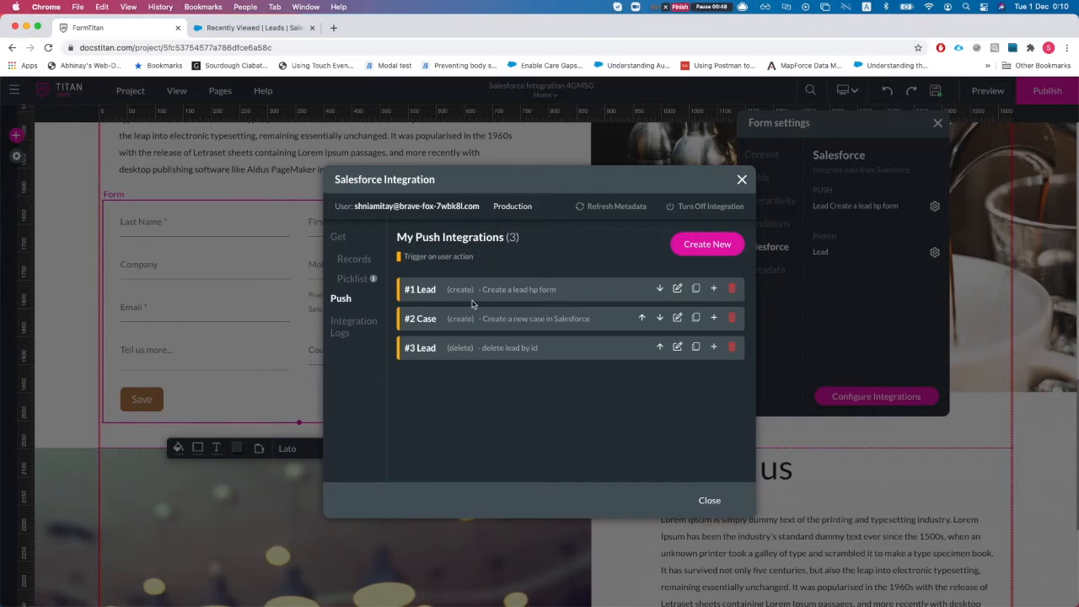
{"action": "left_click", "coordinate": [677, 289]}
Step: Change the integration's description to "Update a lead hp form"
{"action": "double_click", "coordinate": [596, 238]}
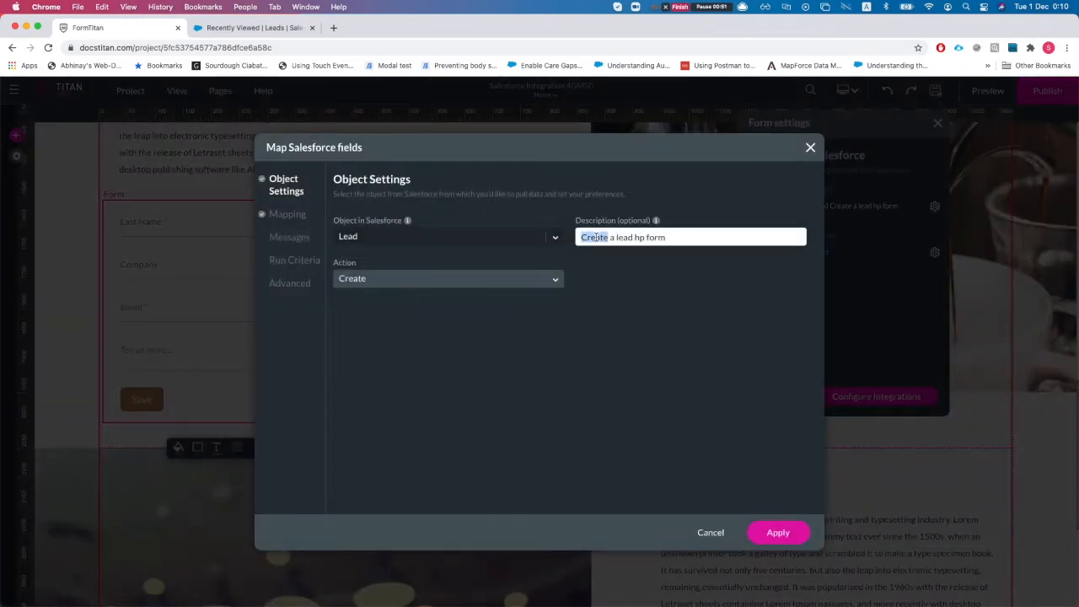
{"action": "type", "text": "Upfsyr"}
{"action": "key", "text": "BackSpace"}
{"action": "key", "text": "BackSpace"}
{"action": "key", "text": "BackSpace"}
{"action": "key", "text": "BackSpace"}
{"action": "type", "text": "date"}
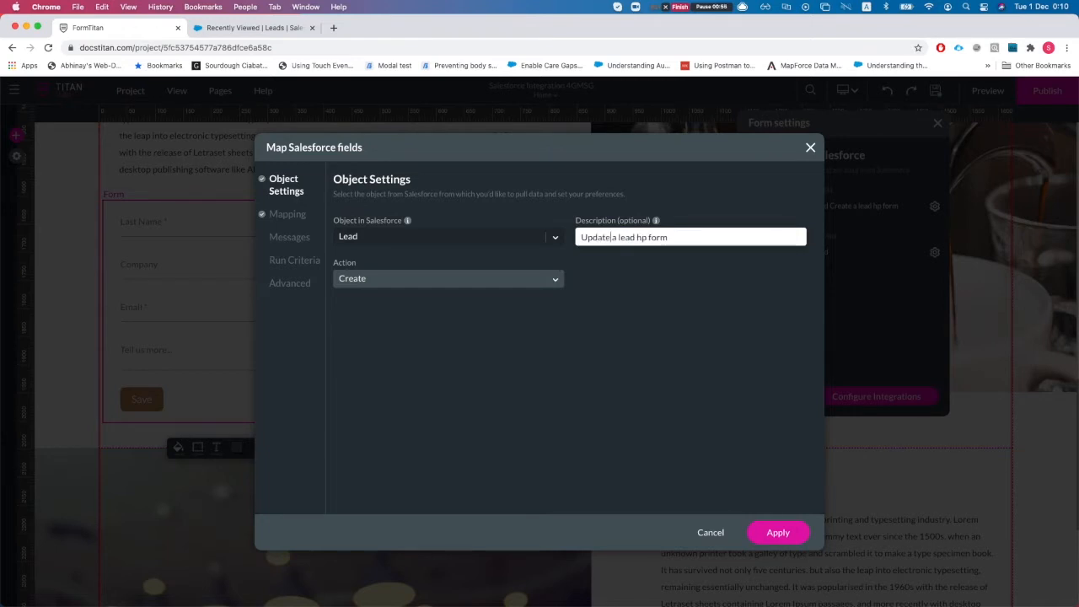
Step: Set the Lead integration's action to Update, taking the ID from the first record and skipping when no match is found
{"action": "left_click", "coordinate": [285, 217]}
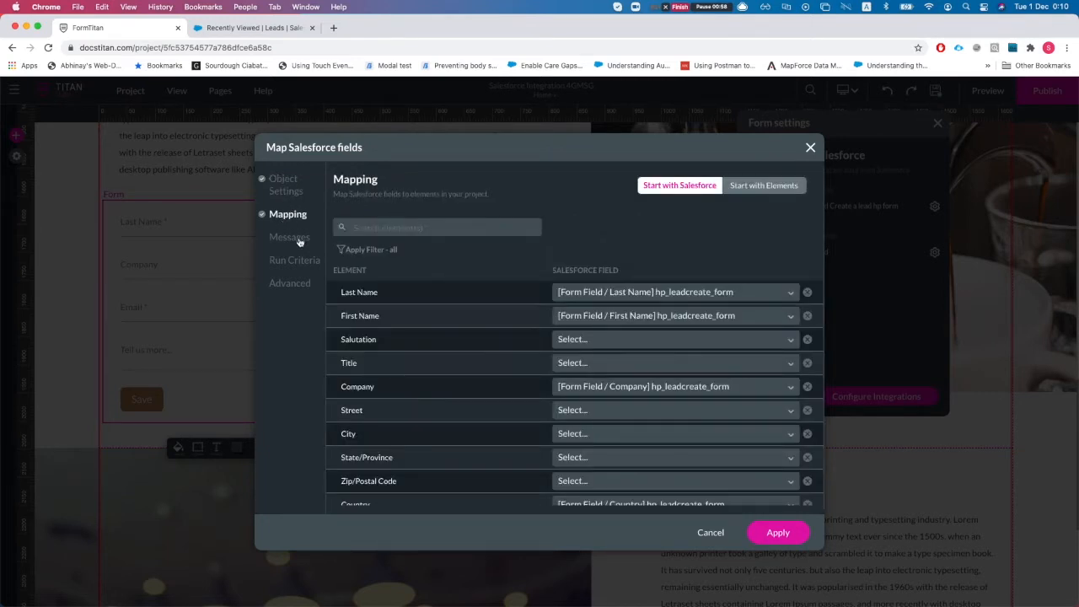
{"action": "left_click", "coordinate": [292, 192]}
{"action": "left_click", "coordinate": [381, 278]}
{"action": "left_click", "coordinate": [361, 320]}
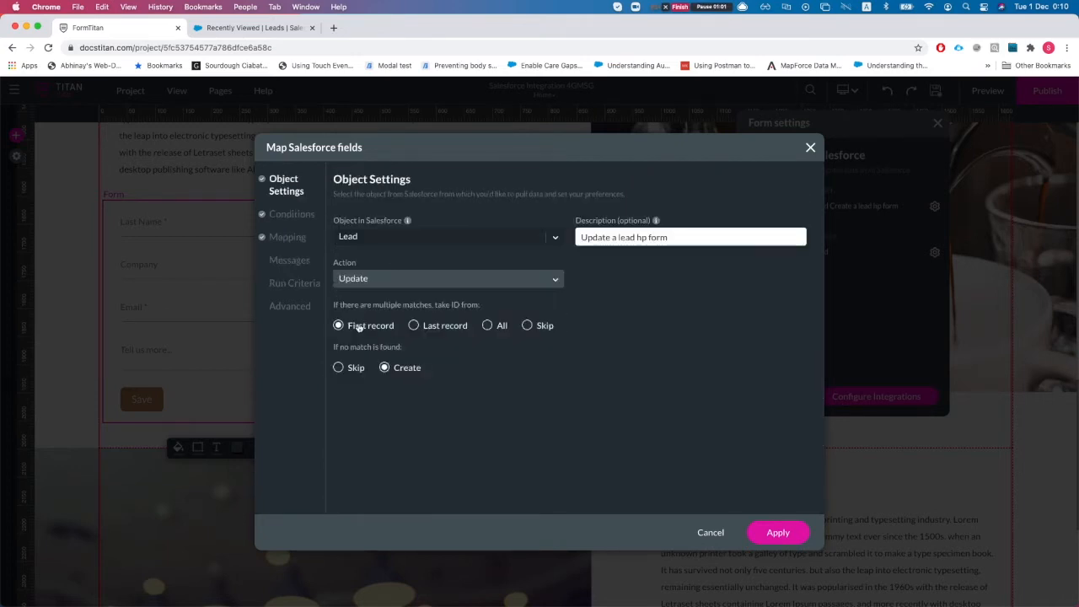
{"action": "left_click", "coordinate": [355, 371]}
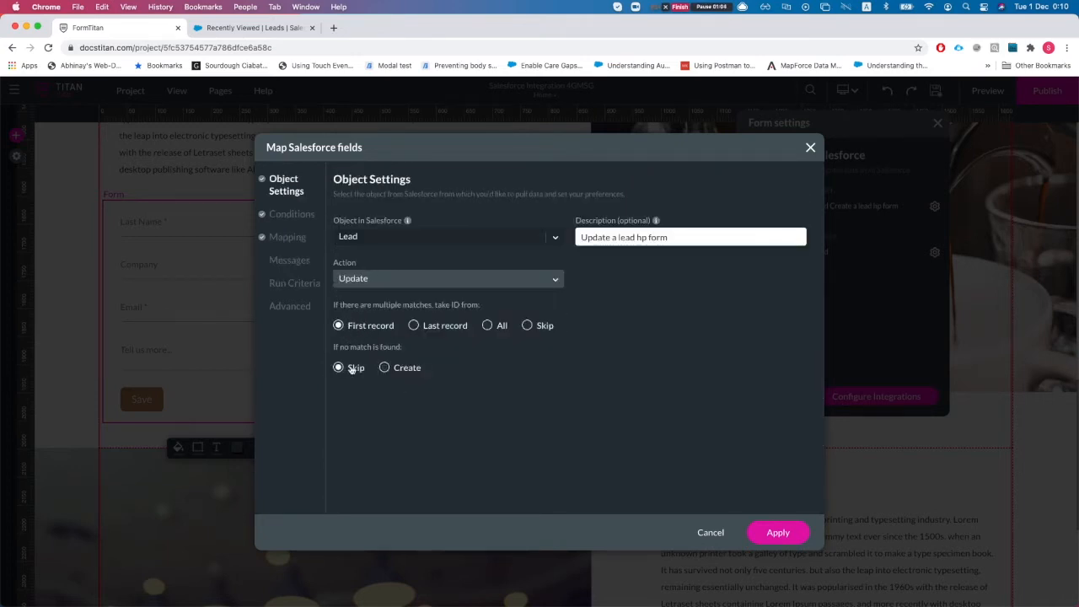
Step: Check the Email condition of the lead update, apply the integration changes and close the Salesforce integration window
{"action": "left_click", "coordinate": [294, 216]}
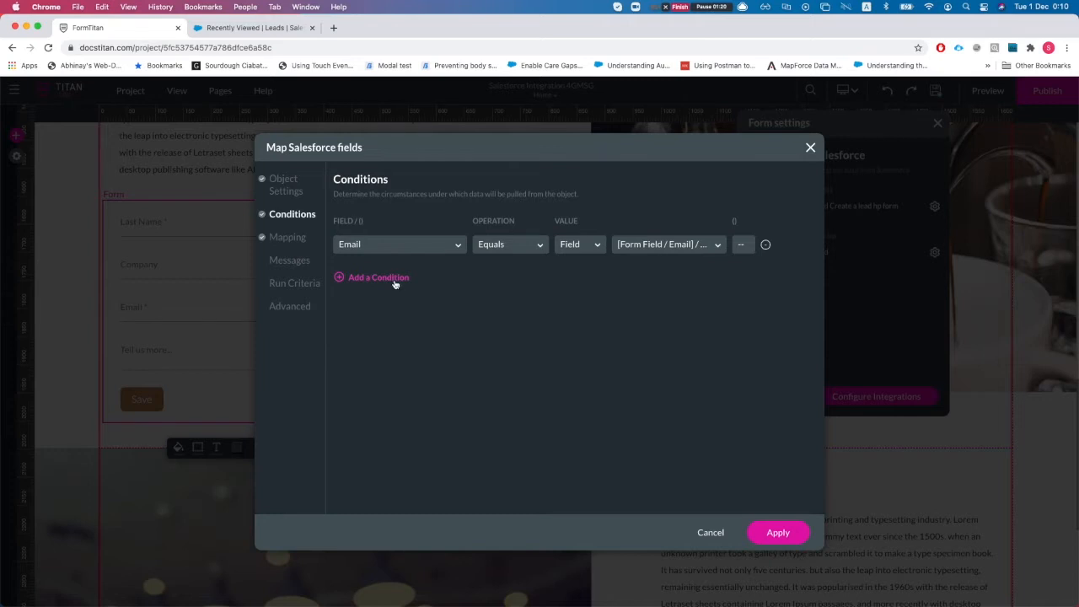
{"action": "left_click", "coordinate": [777, 531]}
{"action": "left_click", "coordinate": [742, 181]}
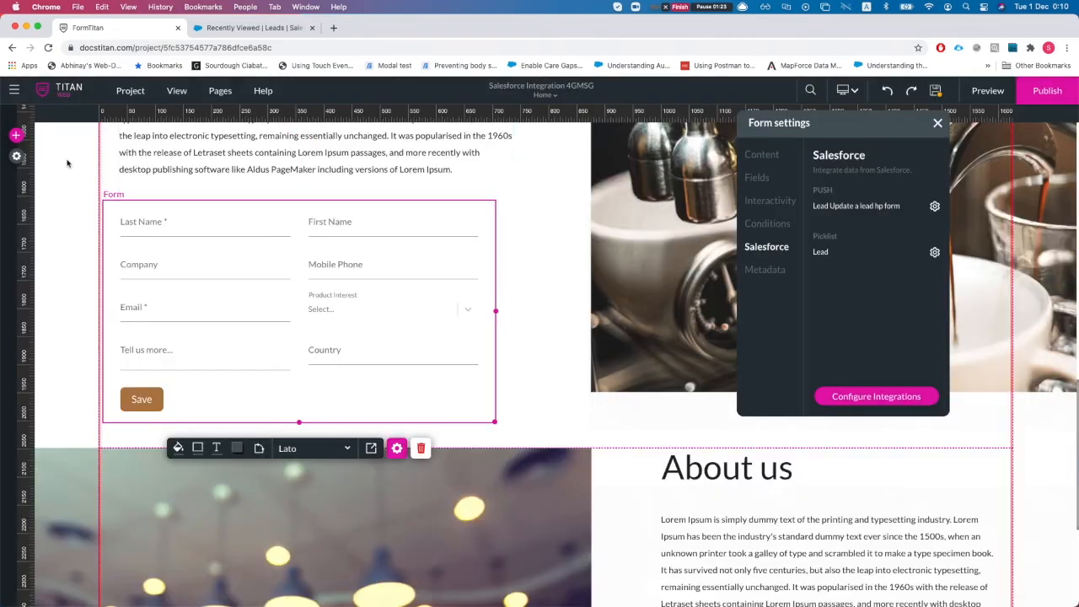
Step: Open the project's custom parameters and remove the curryear_sysvar and os_sysvar parameters
{"action": "left_click", "coordinate": [15, 156]}
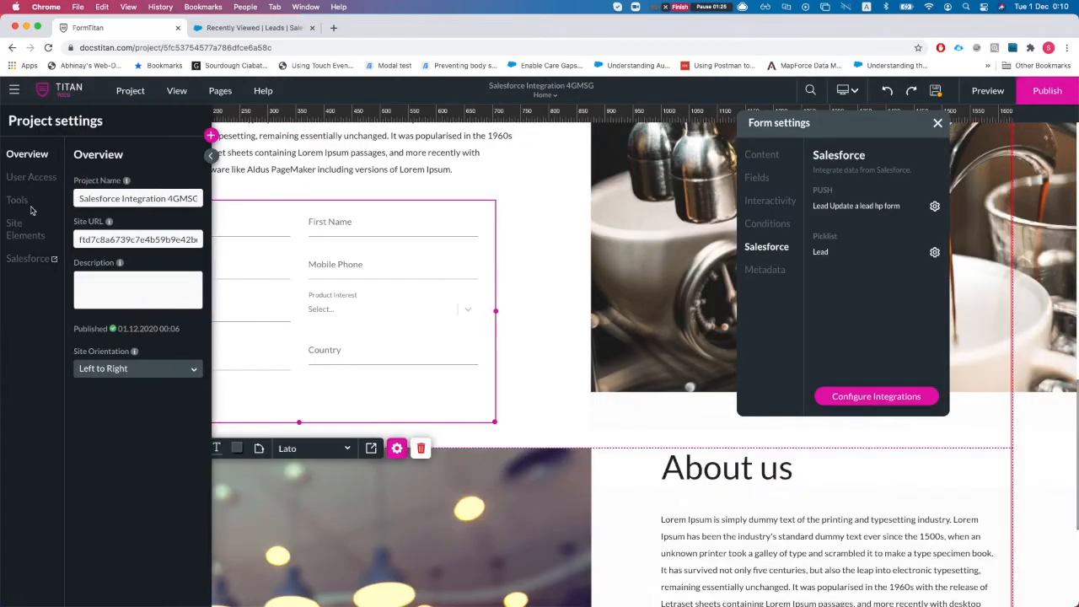
{"action": "left_click", "coordinate": [22, 204]}
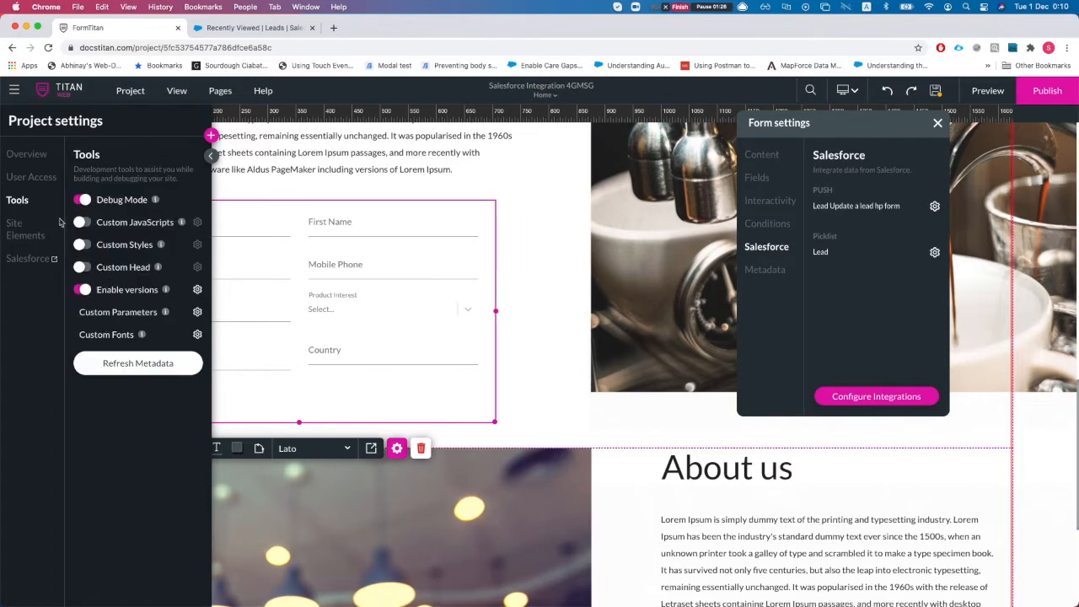
{"action": "left_click", "coordinate": [197, 335]}
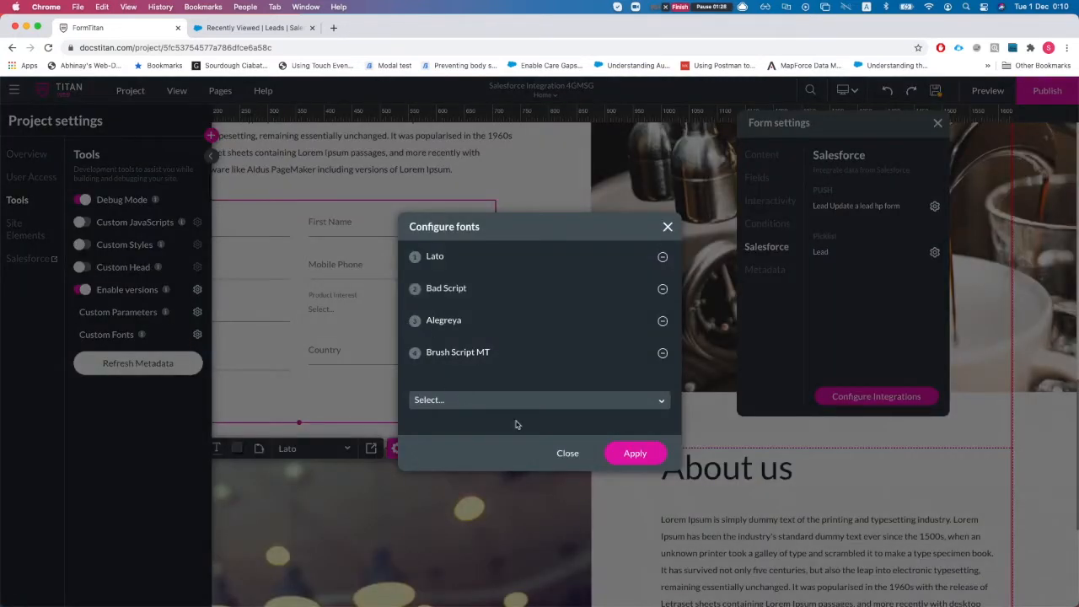
{"action": "left_click", "coordinate": [568, 452]}
{"action": "left_click", "coordinate": [197, 312]}
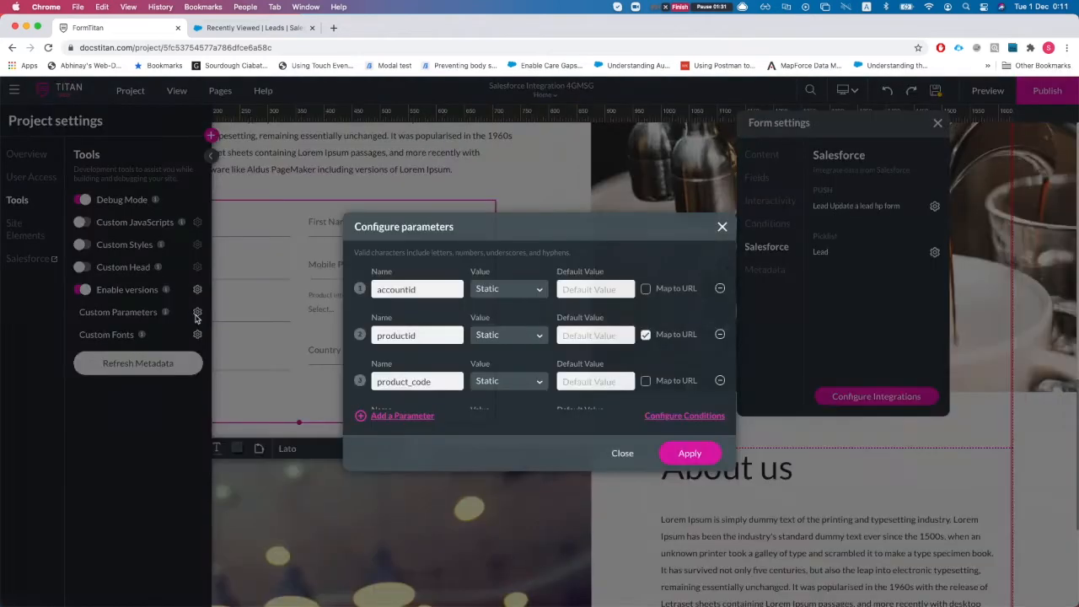
{"action": "scroll", "coordinate": [425, 388], "scroll_direction": "down", "scroll_amount": 5}
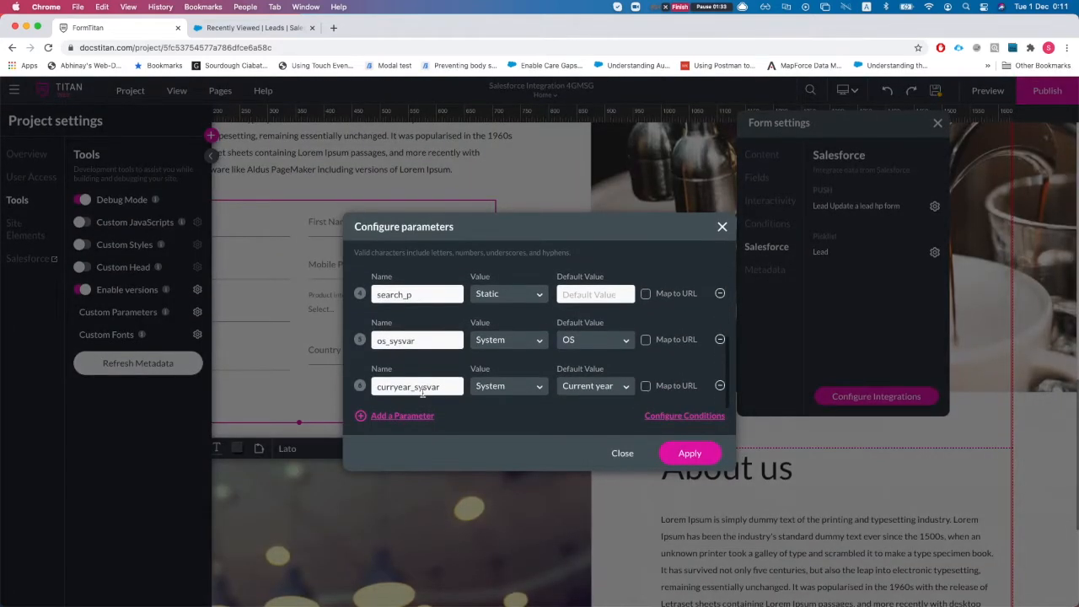
{"action": "scroll", "coordinate": [716, 384], "scroll_direction": "up", "scroll_amount": 3}
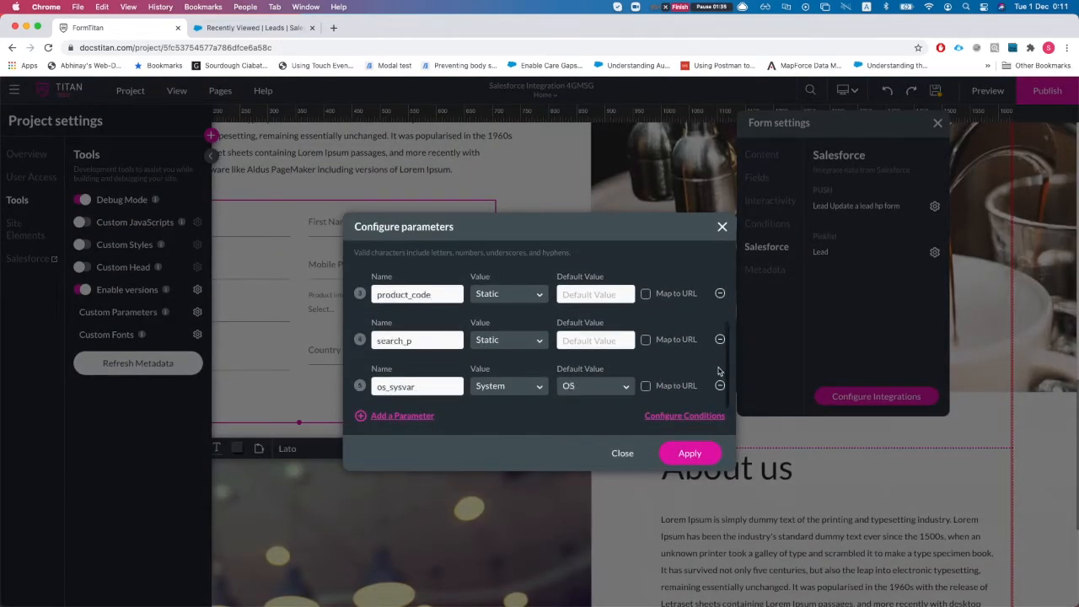
Step: Add a static custom parameter named leadid_empty_cond_demo, apply it and close the project settings
{"action": "left_click", "coordinate": [393, 415]}
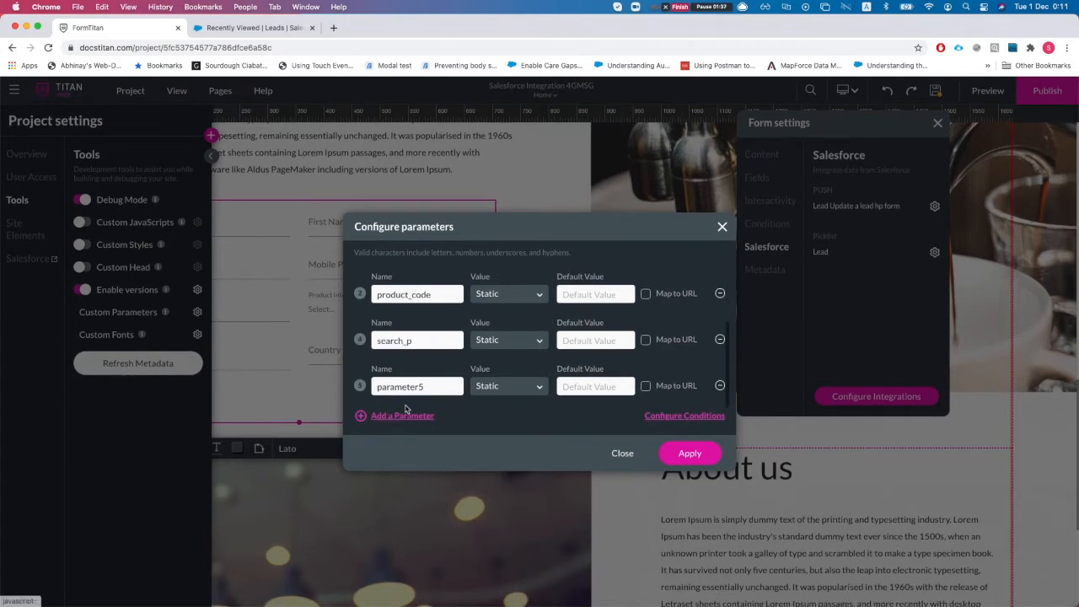
{"action": "double_click", "coordinate": [413, 386]}
{"action": "type", "text": "lead"}
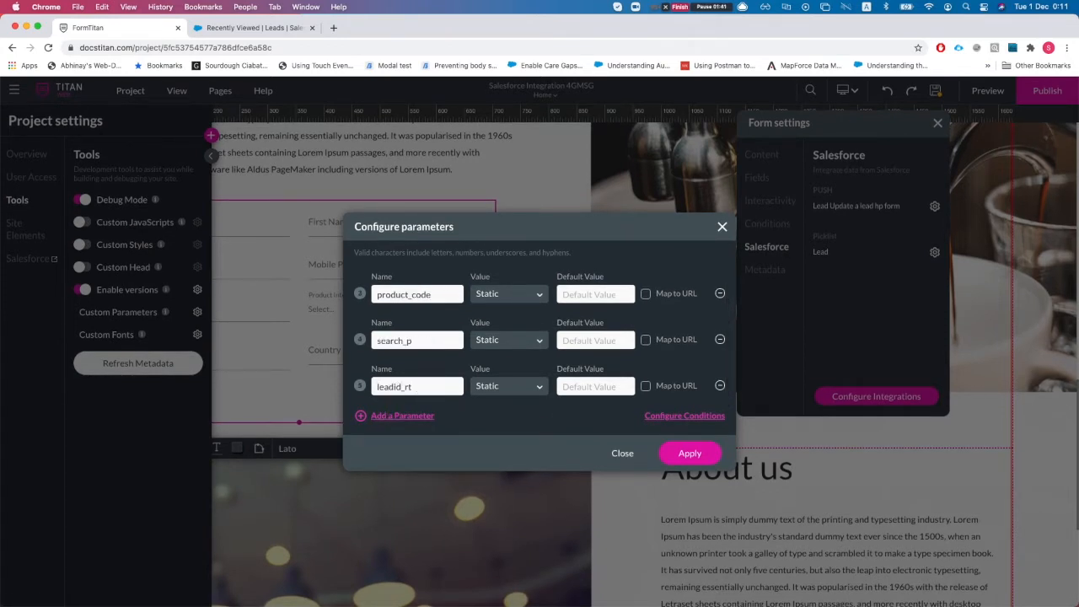
{"action": "type", "text": "id_emp"}
{"action": "type", "text": "ty_cond_"}
{"action": "type", "text": "demo"}
{"action": "key", "text": "BackSpace"}
{"action": "type", "text": "o"}
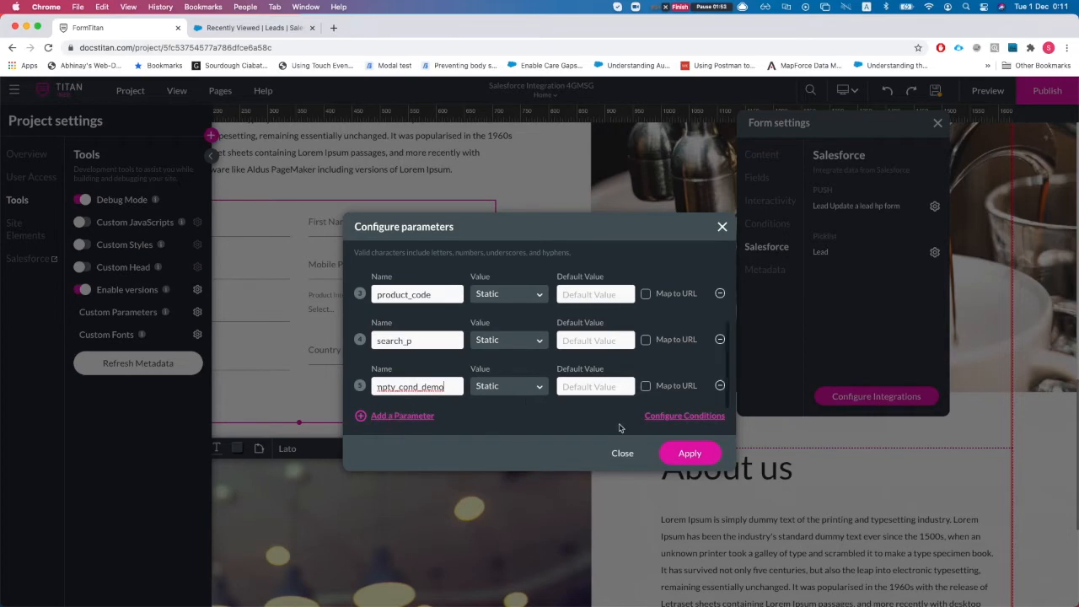
{"action": "left_click", "coordinate": [686, 455]}
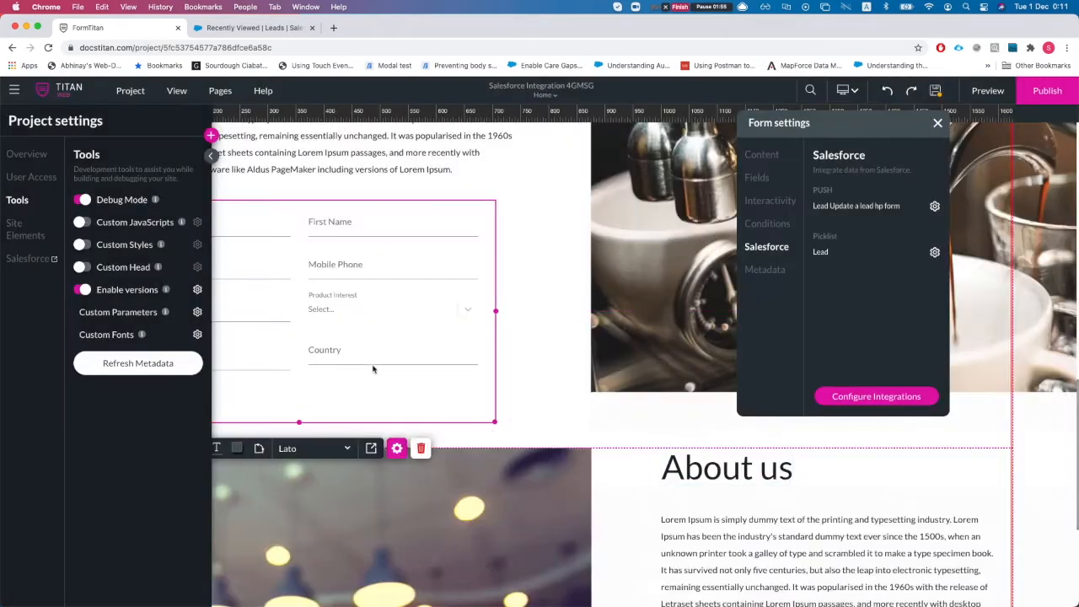
{"action": "left_click", "coordinate": [556, 195]}
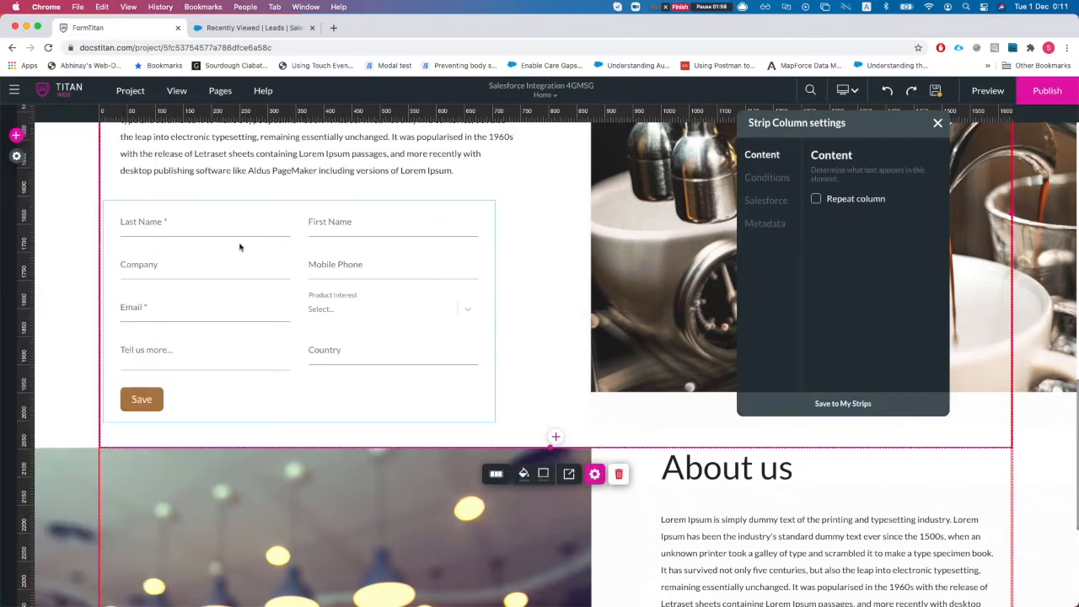
Step: Reopen the "Update a lead hp form" push integration from the project's Salesforce settings and display its conditions
{"action": "left_click", "coordinate": [16, 156]}
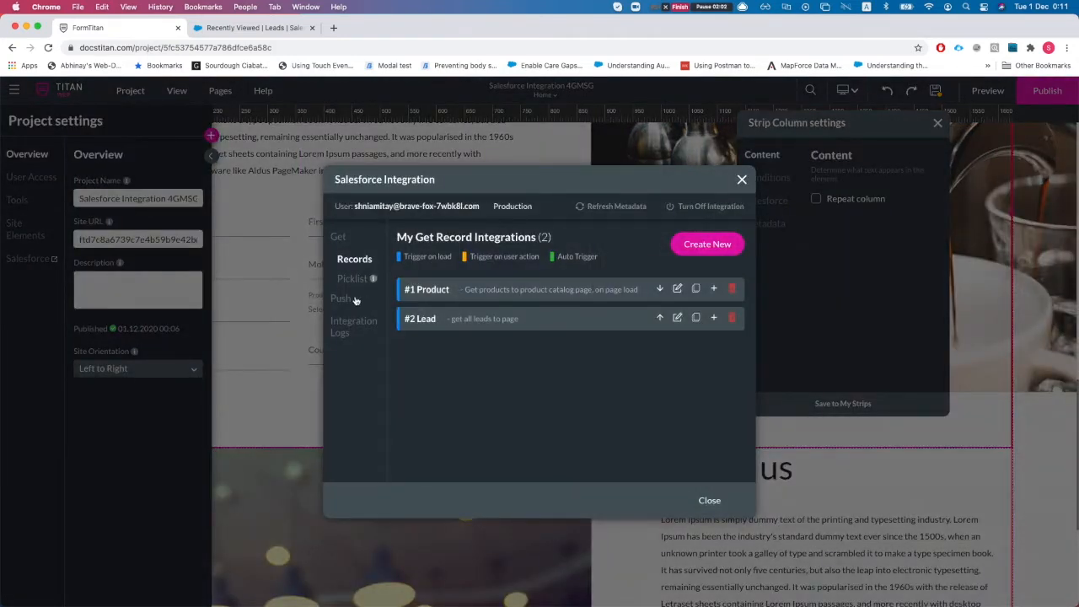
{"action": "left_click", "coordinate": [341, 299]}
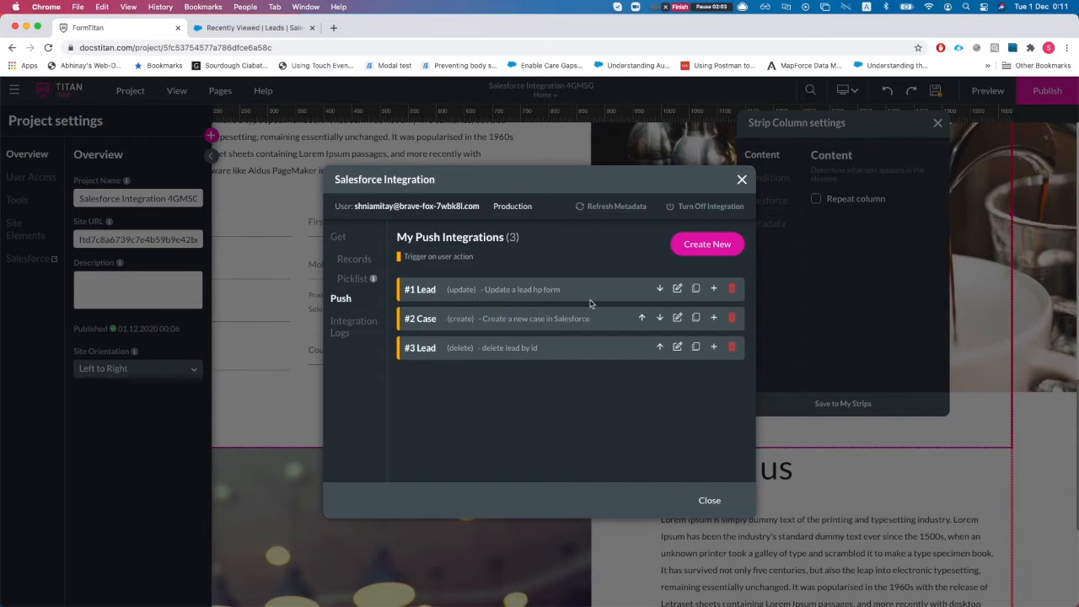
{"action": "left_click", "coordinate": [677, 288]}
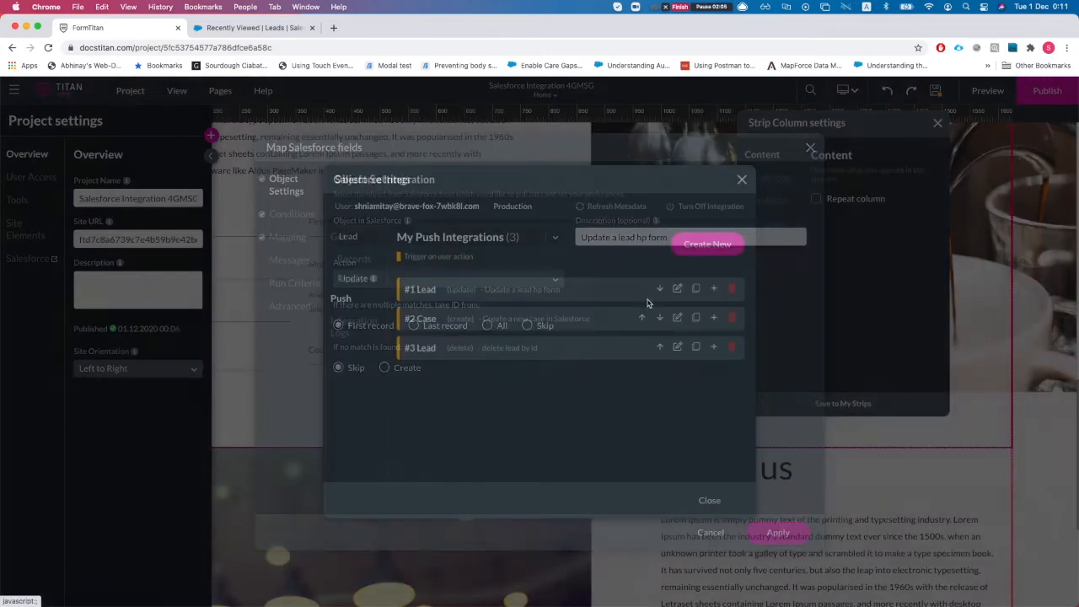
{"action": "left_click", "coordinate": [295, 242]}
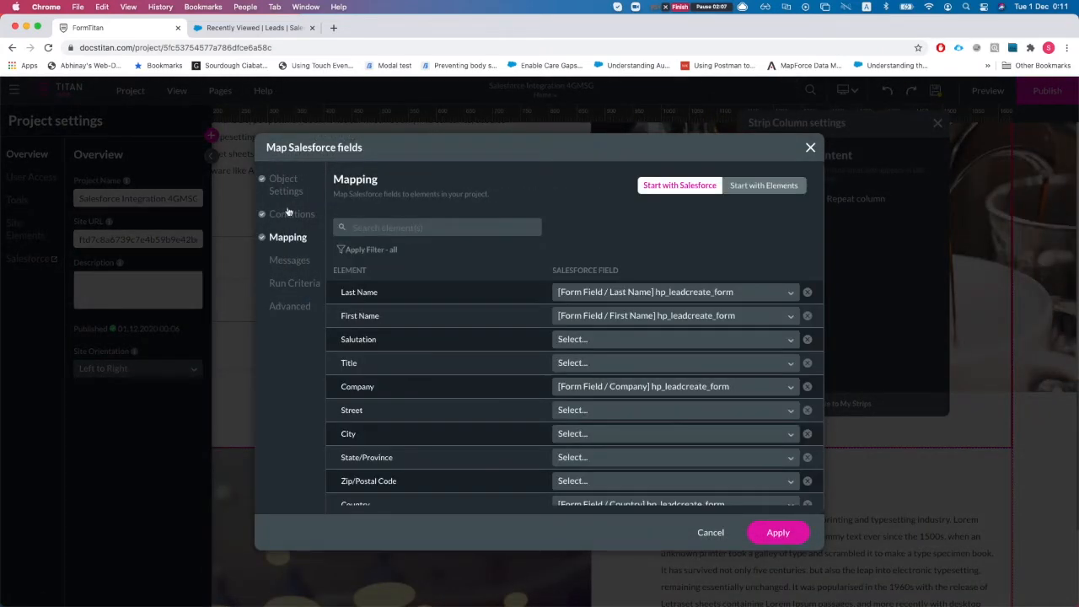
{"action": "left_click", "coordinate": [289, 214]}
Step: Add a second AND condition requiring Lead ID to equal the field leadid_empty_cond_demo
{"action": "left_click", "coordinate": [380, 278]}
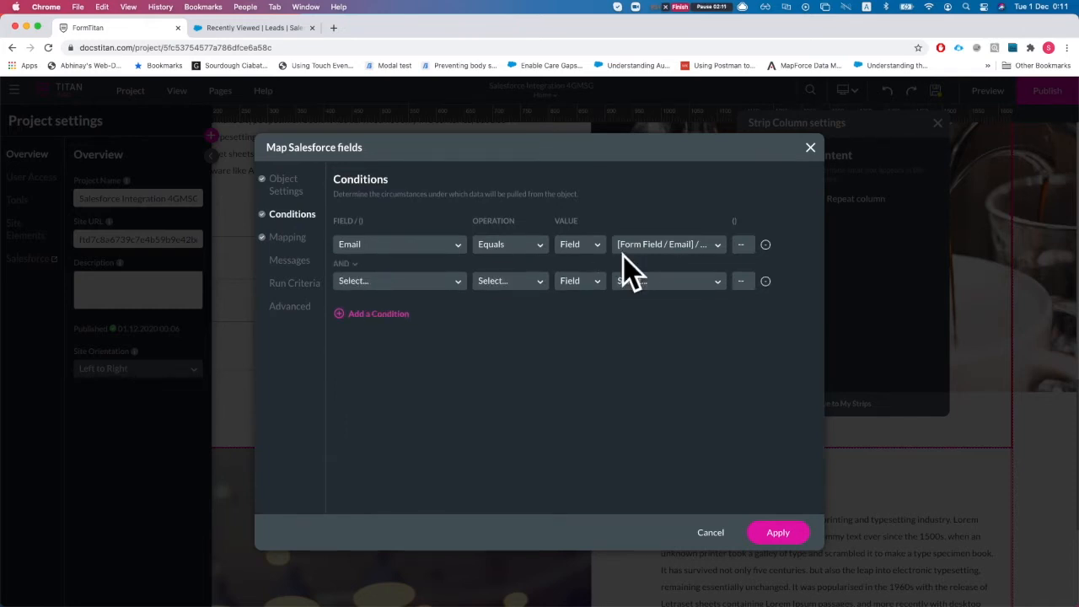
{"action": "left_click", "coordinate": [391, 290]}
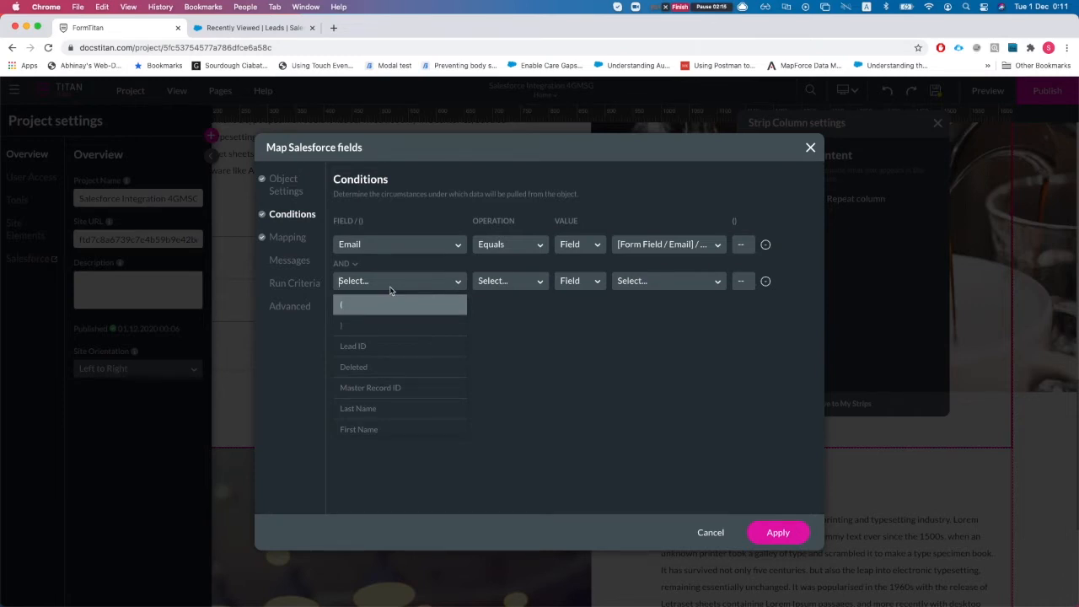
{"action": "type", "text": "lead"}
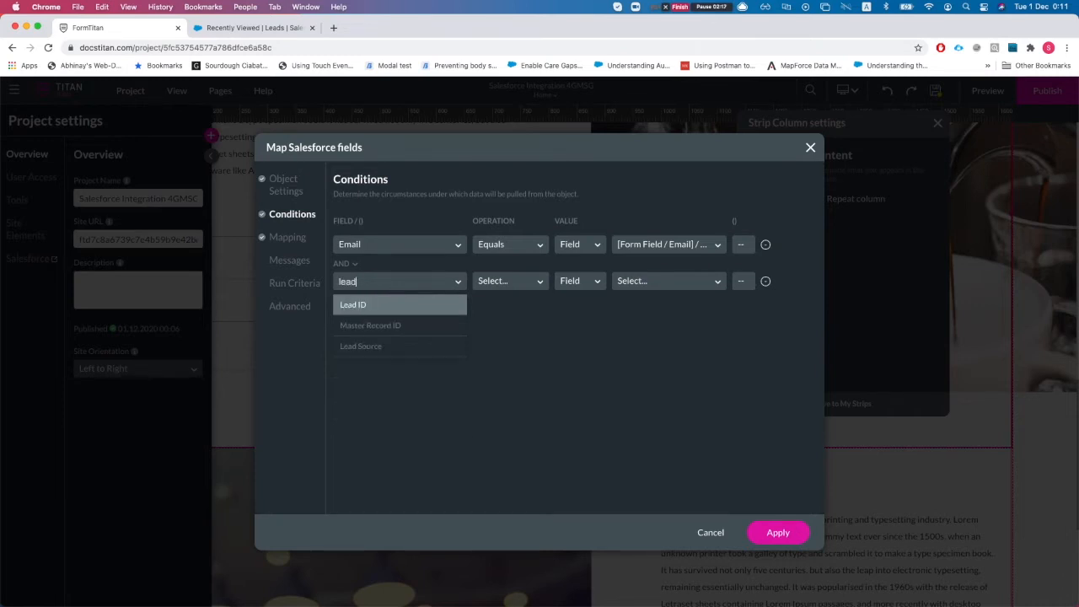
{"action": "key", "text": "Return"}
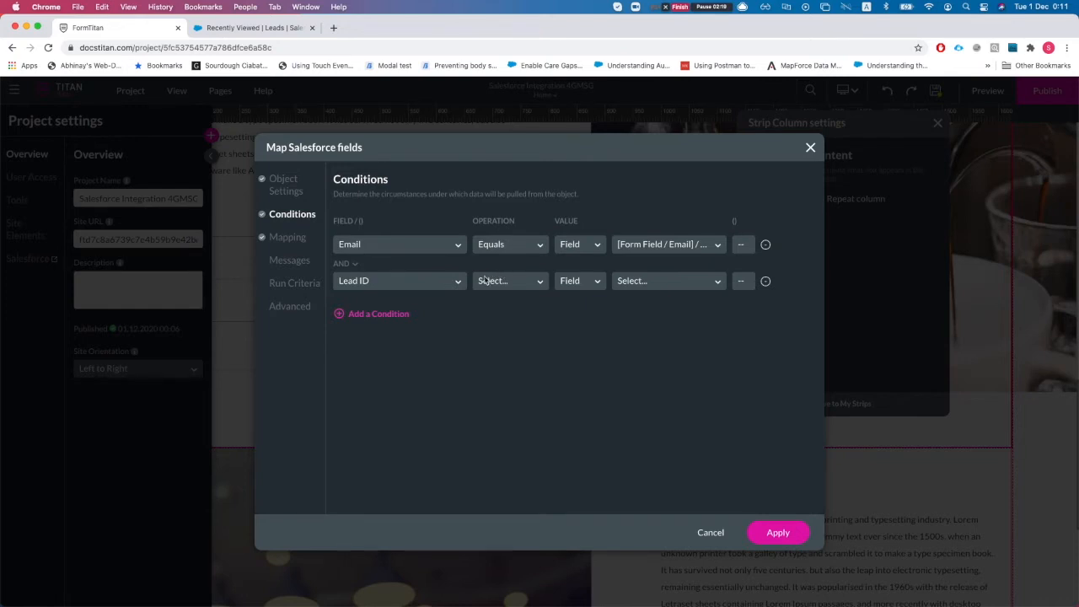
{"action": "left_click", "coordinate": [491, 280]}
{"action": "left_click", "coordinate": [497, 323]}
{"action": "left_click", "coordinate": [619, 280]}
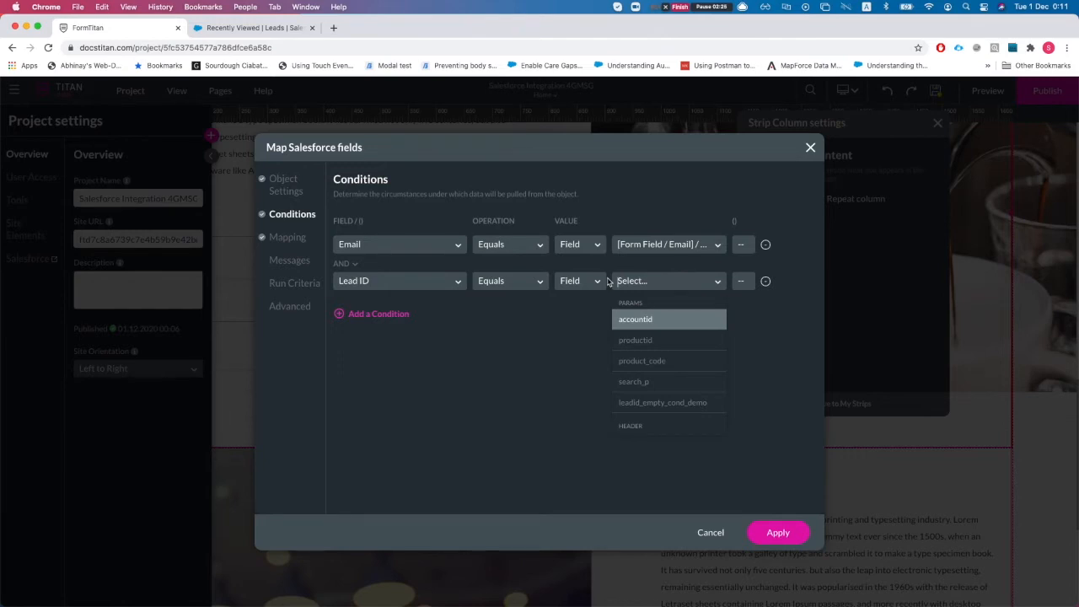
{"action": "left_click", "coordinate": [648, 404]}
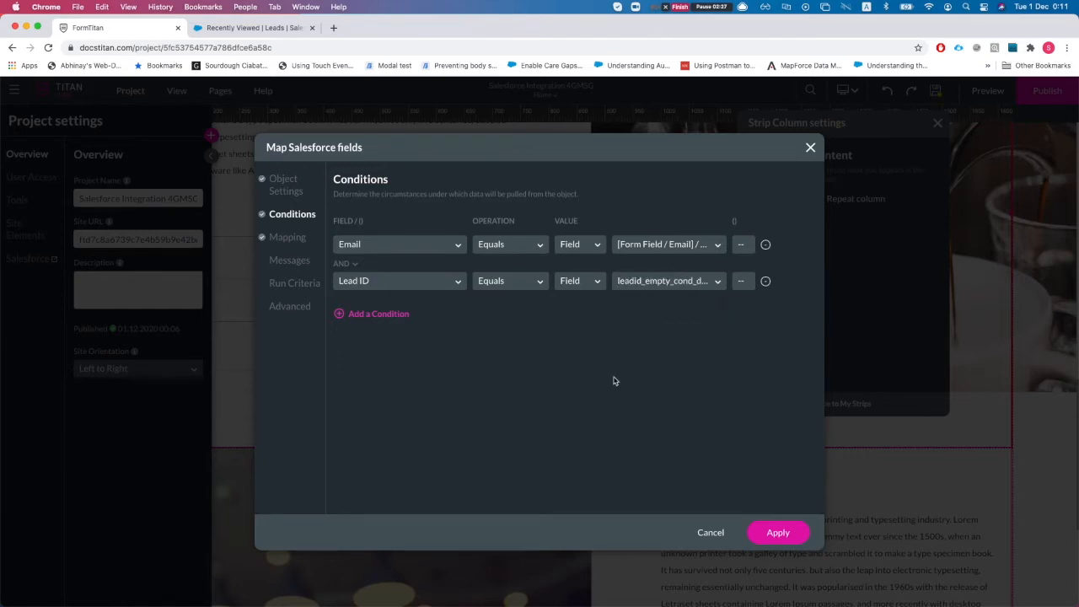
Step: Apply the lead conditions, then review the advanced options of the "Update a lead hp form" integration without ticking any and apply
{"action": "left_click", "coordinate": [775, 534]}
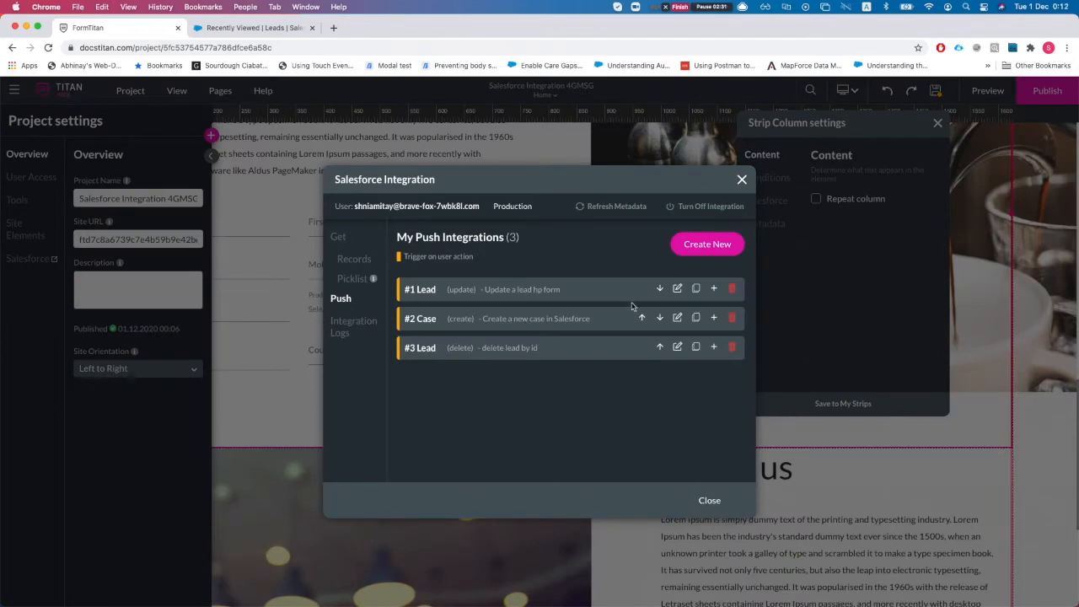
{"action": "left_click", "coordinate": [677, 288]}
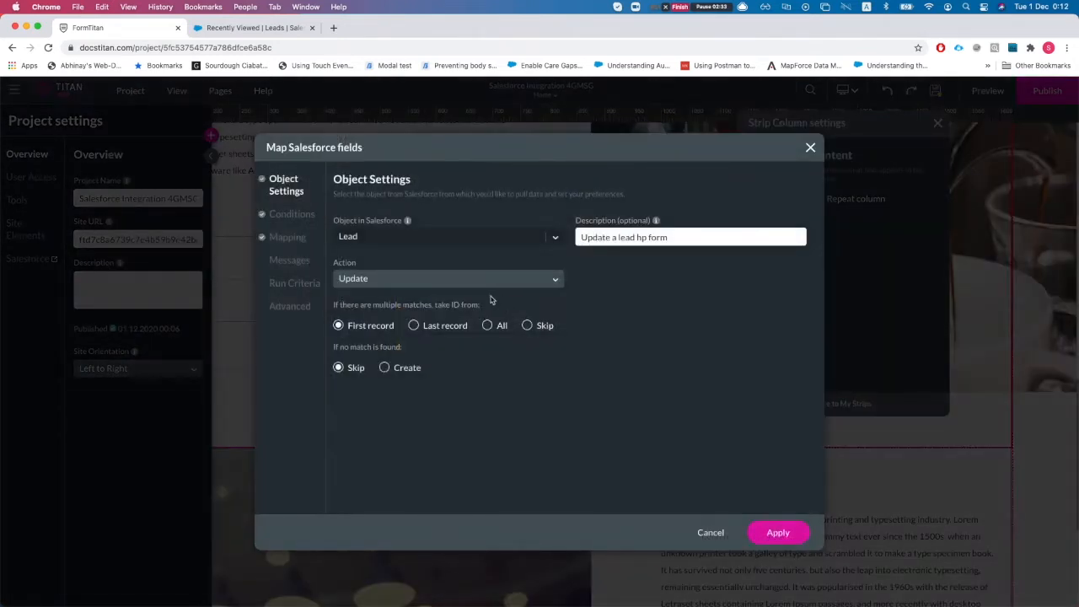
{"action": "left_click", "coordinate": [286, 308]}
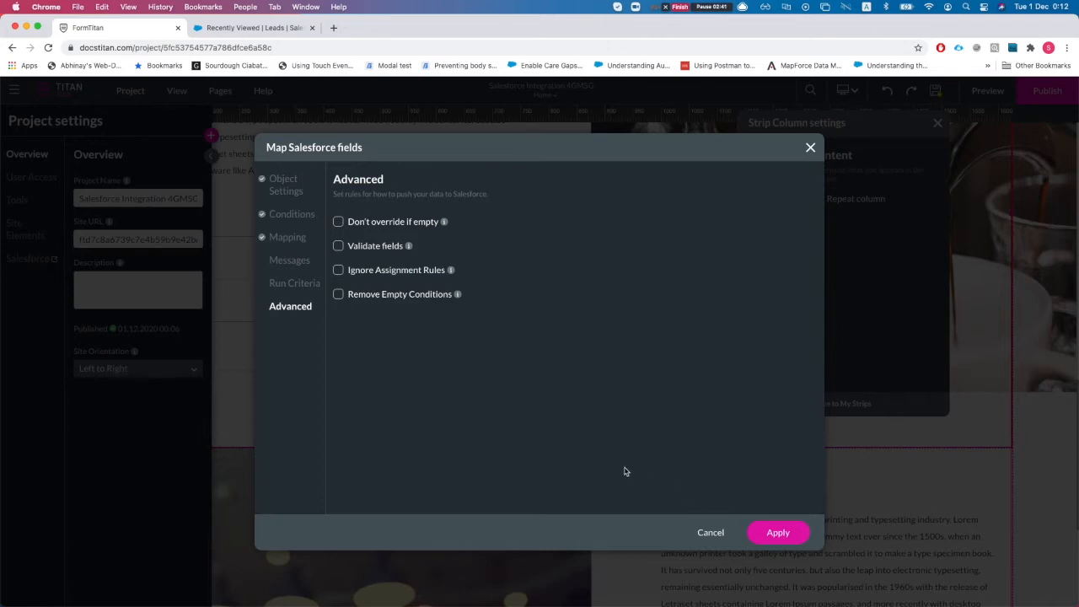
{"action": "left_click", "coordinate": [781, 533]}
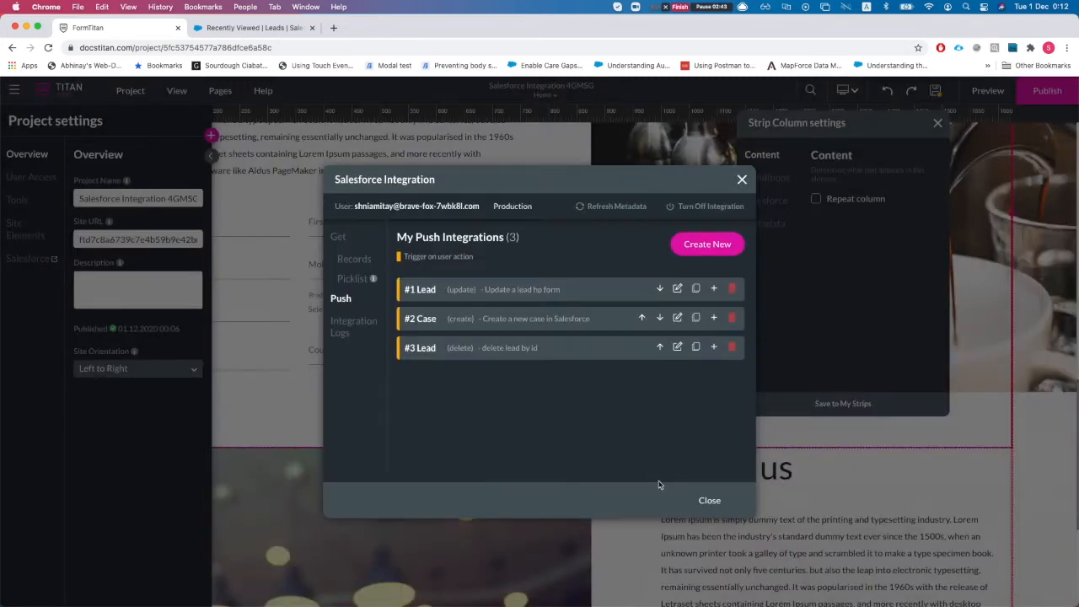
Step: Close the Salesforce integration settings, publish the project and launch the published site
{"action": "left_click", "coordinate": [702, 503]}
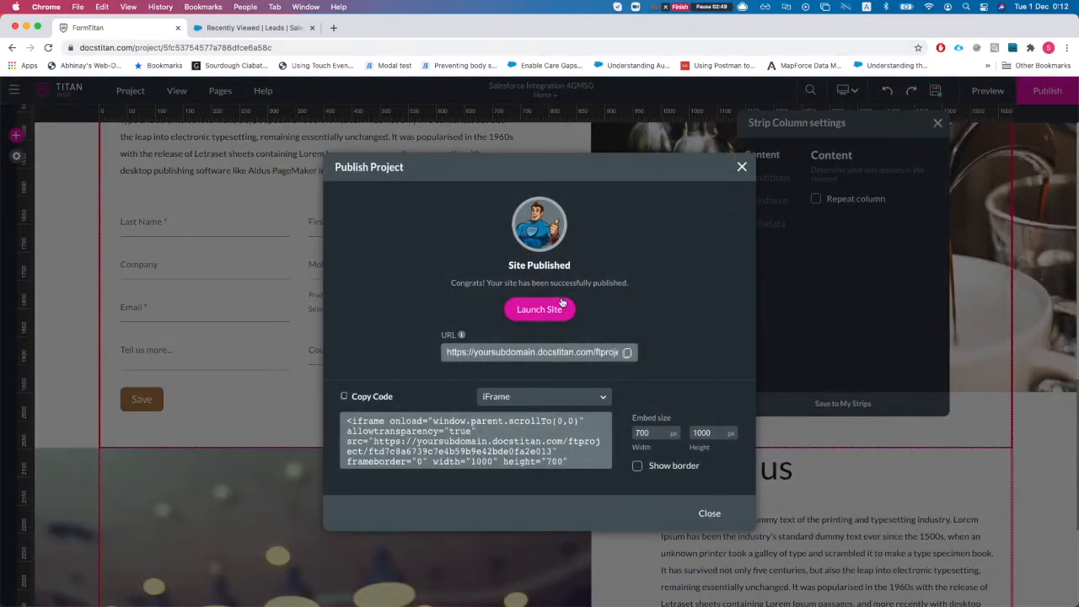
{"action": "left_click", "coordinate": [561, 306]}
Step: Switch to Salesforce and search the recently viewed leads for "titan"
{"action": "left_click", "coordinate": [356, 31]}
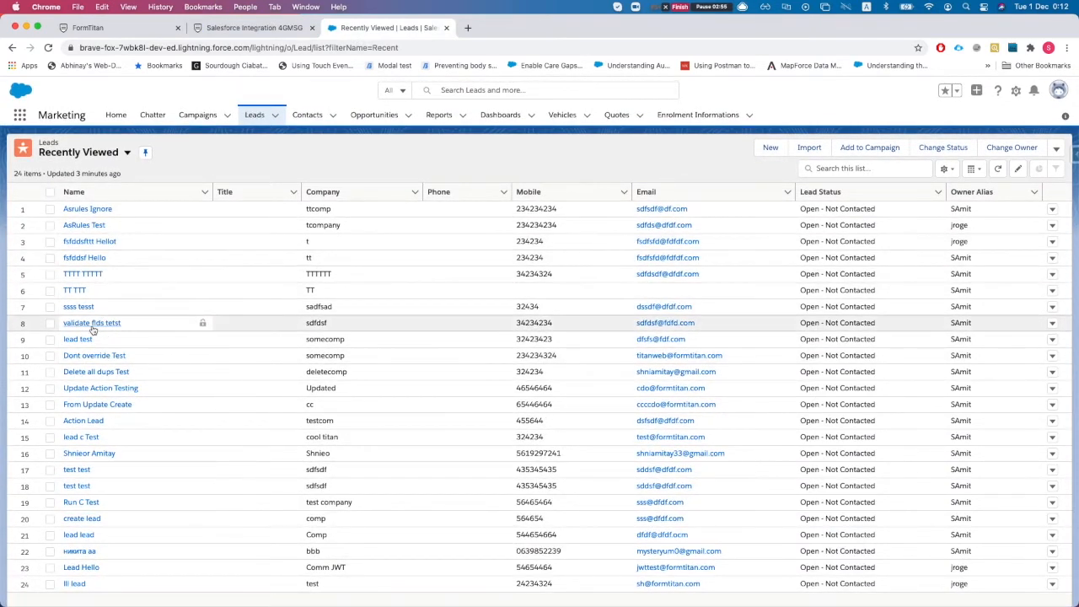
{"action": "key", "text": "super+f"}
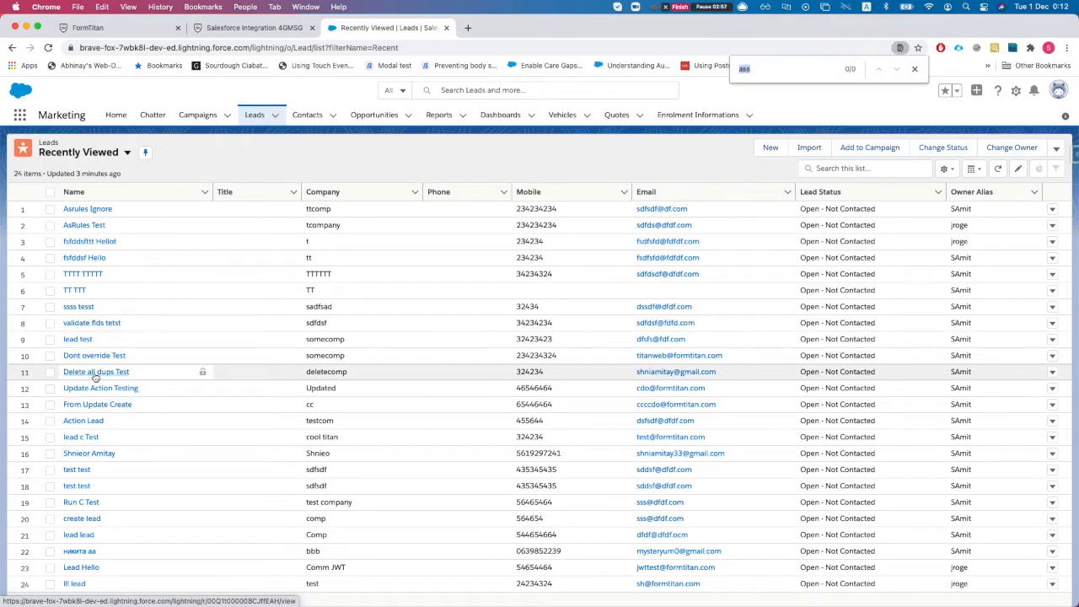
{"action": "type", "text": "titan"}
{"action": "key", "text": "Return"}
{"action": "key", "text": "Return"}
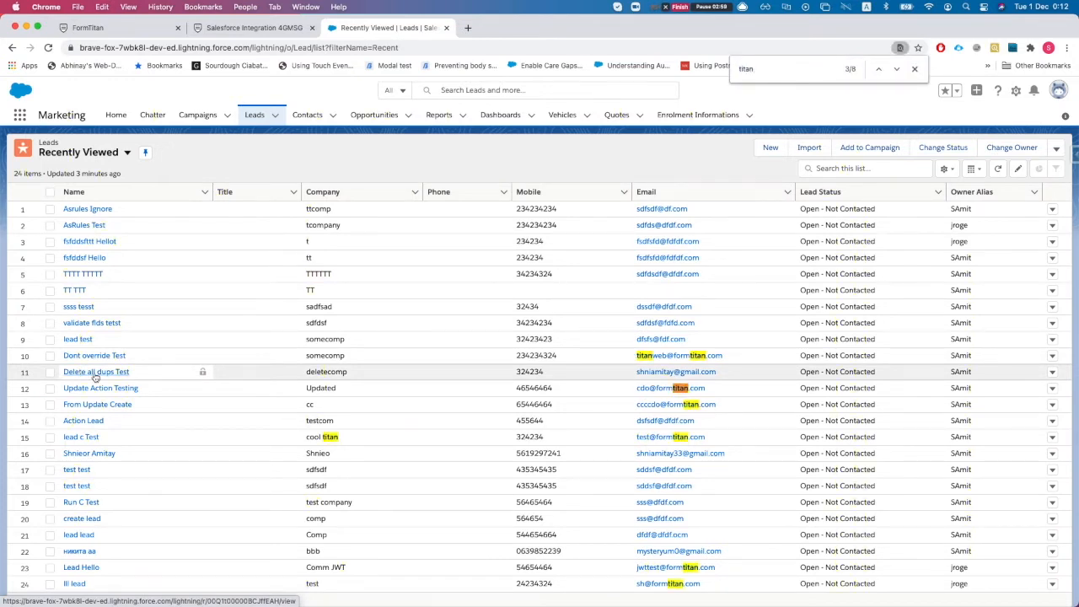
Step: Open the details of the "Dont override Test" lead and copy its email address
{"action": "left_click", "coordinate": [88, 355]}
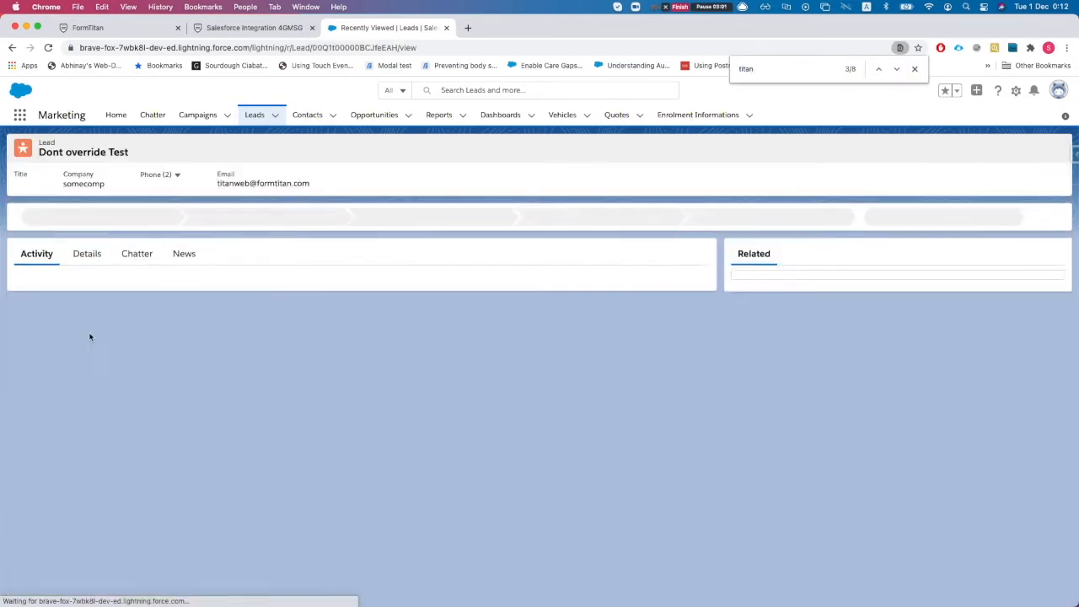
{"action": "left_click", "coordinate": [87, 253]}
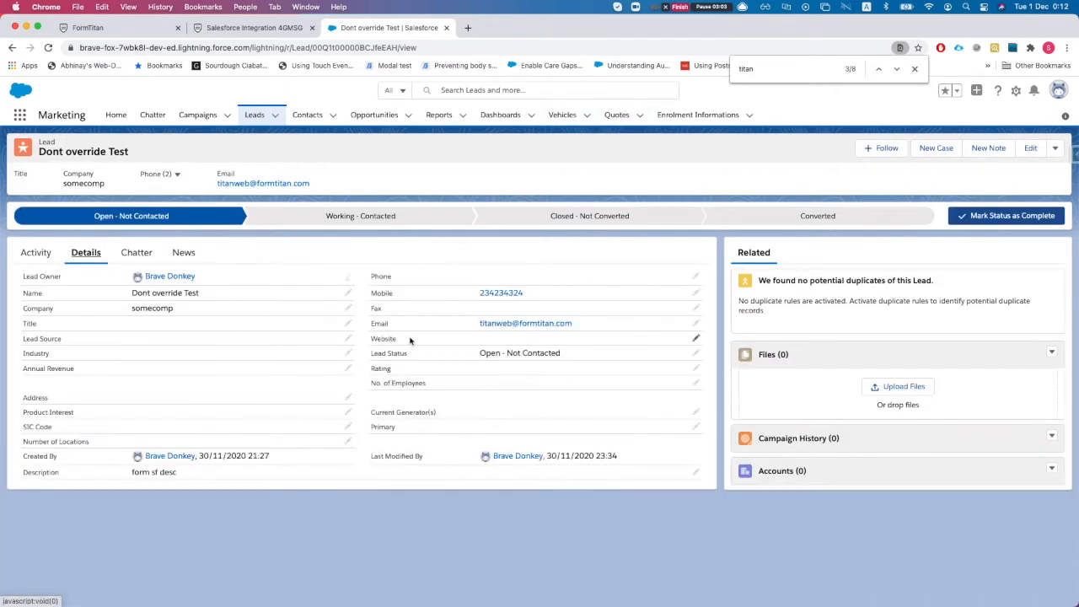
{"action": "left_click_drag", "start_coordinate": [604, 326], "coordinate": [465, 328]}
{"action": "key", "text": "super+c"}
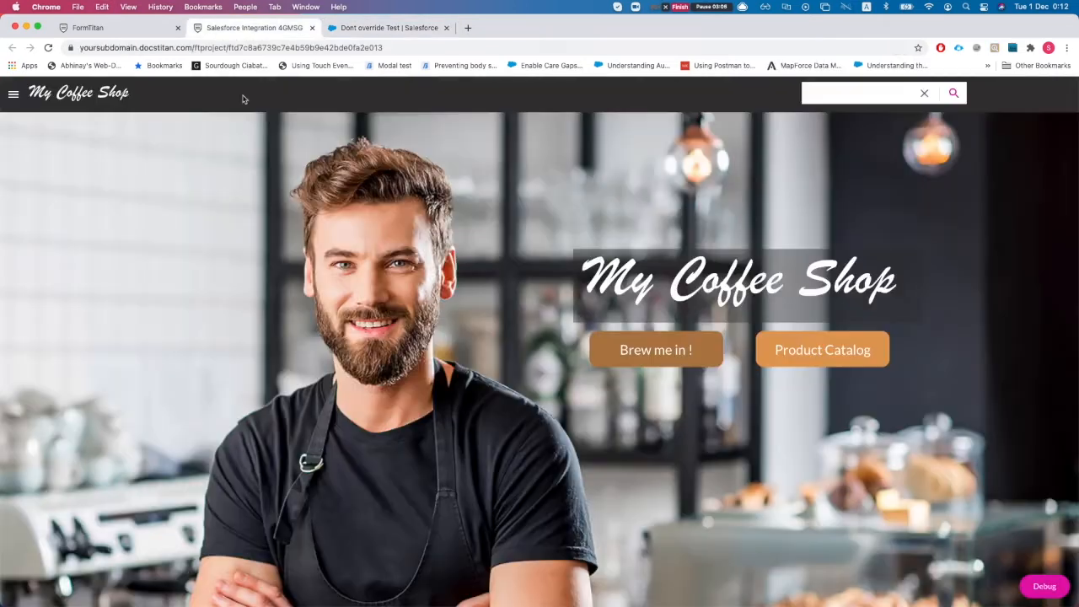
Step: On the published site, inspect the leadid_empty_cond_demo parameter in the debug information and close it
{"action": "left_click", "coordinate": [252, 27]}
{"action": "scroll", "coordinate": [590, 455], "scroll_direction": "down", "scroll_amount": 5}
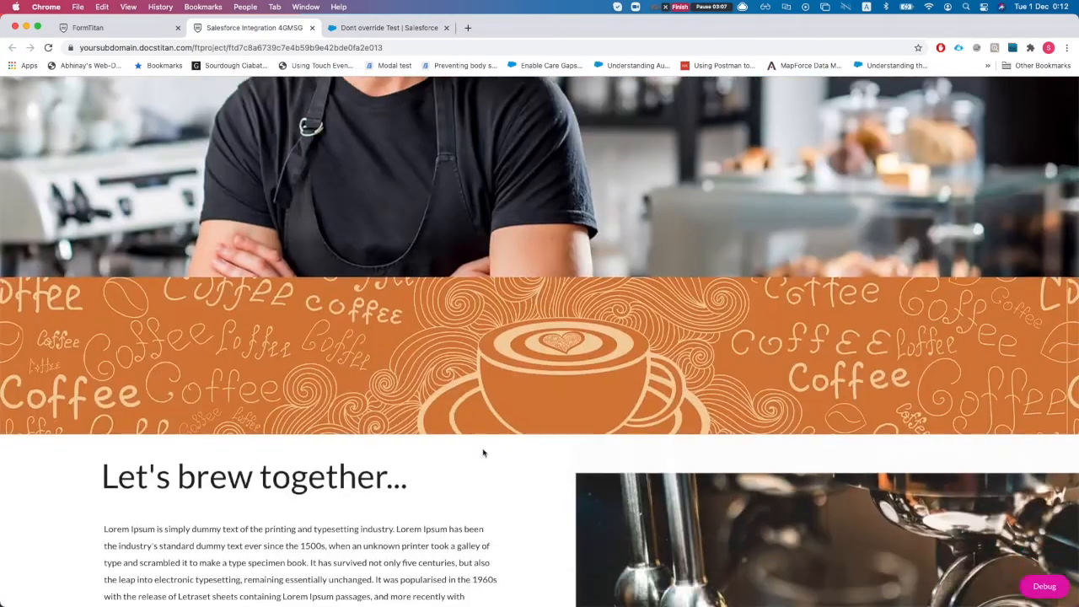
{"action": "scroll", "coordinate": [483, 454], "scroll_direction": "down", "scroll_amount": 1}
{"action": "left_click", "coordinate": [1045, 586]}
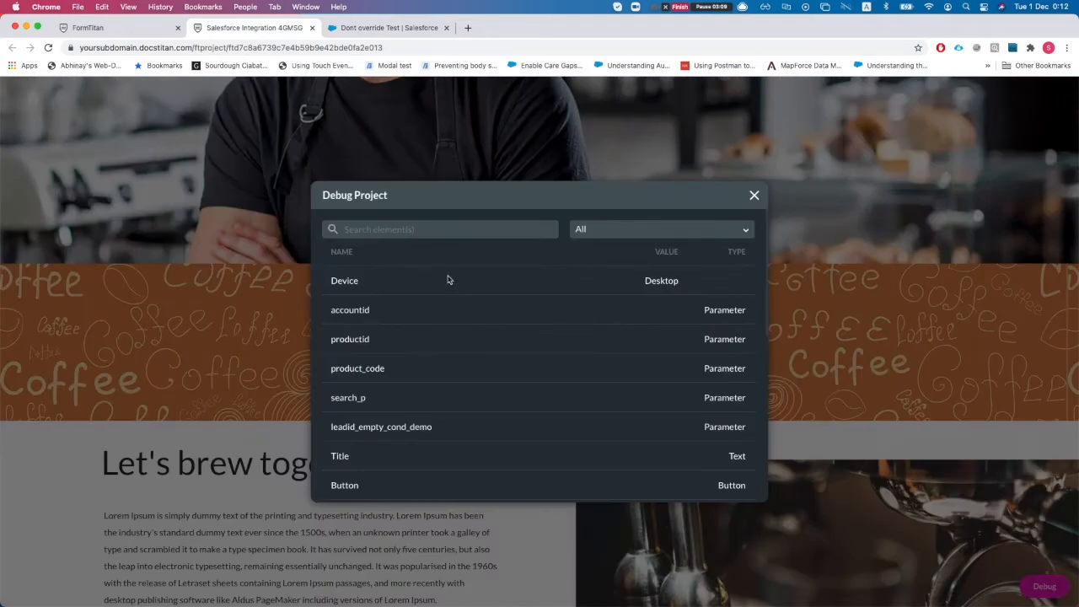
{"action": "left_click_drag", "start_coordinate": [331, 426], "coordinate": [371, 427]}
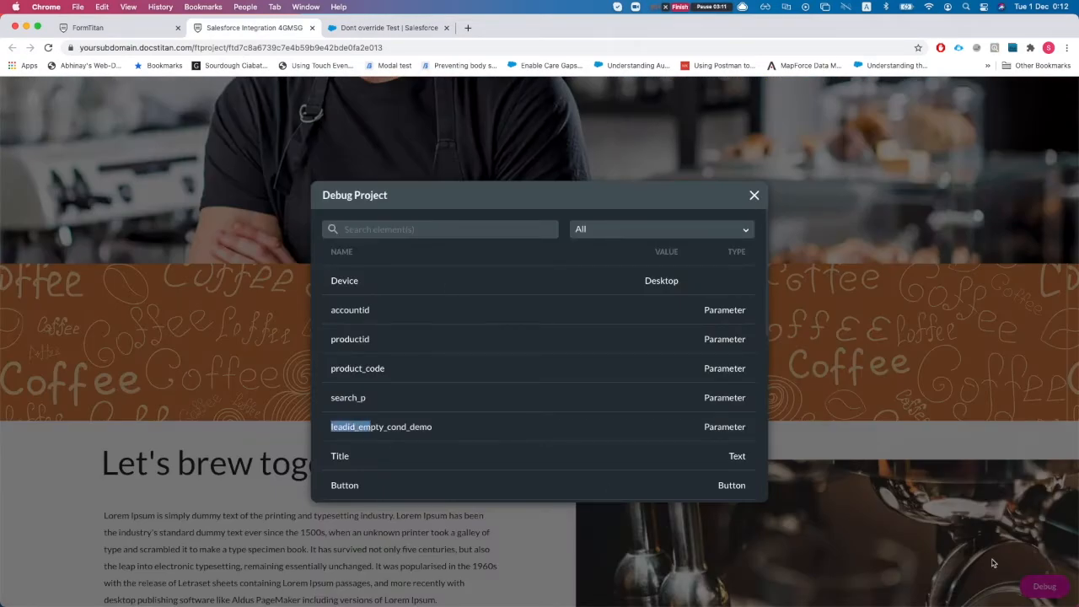
{"action": "left_click", "coordinate": [380, 428]}
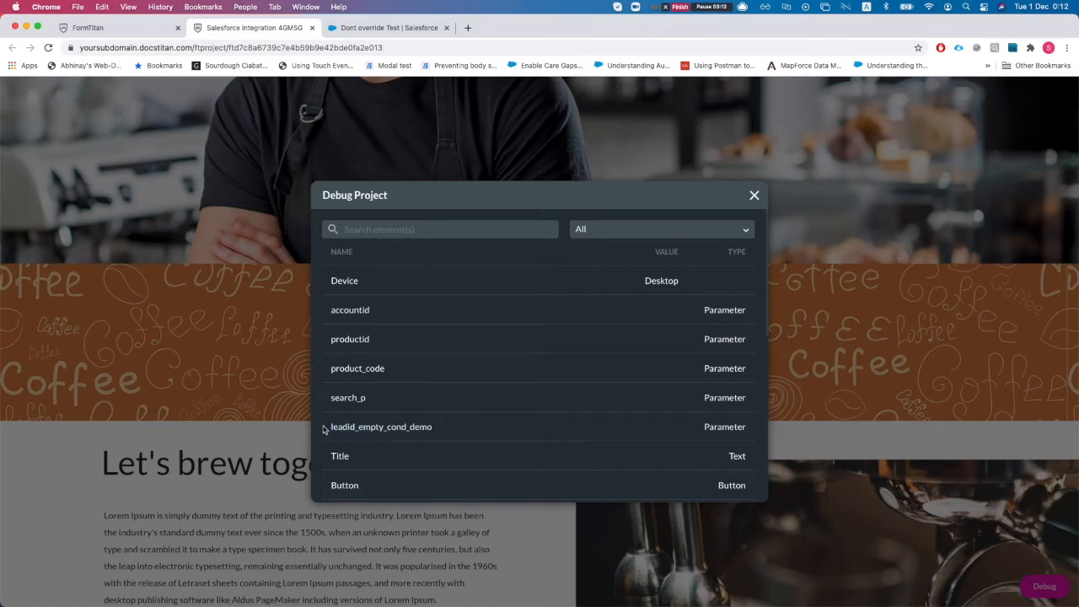
{"action": "left_click_drag", "start_coordinate": [323, 427], "coordinate": [489, 438]}
{"action": "scroll", "coordinate": [485, 427], "scroll_direction": "down", "scroll_amount": 1}
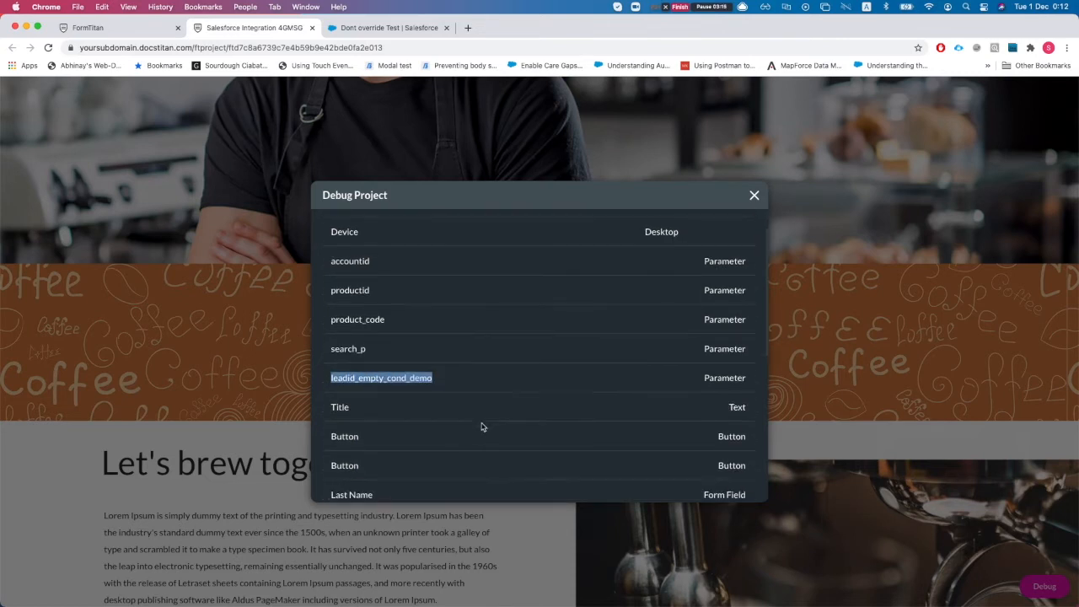
{"action": "left_click", "coordinate": [364, 376]}
{"action": "left_click_drag", "start_coordinate": [327, 379], "coordinate": [432, 382]}
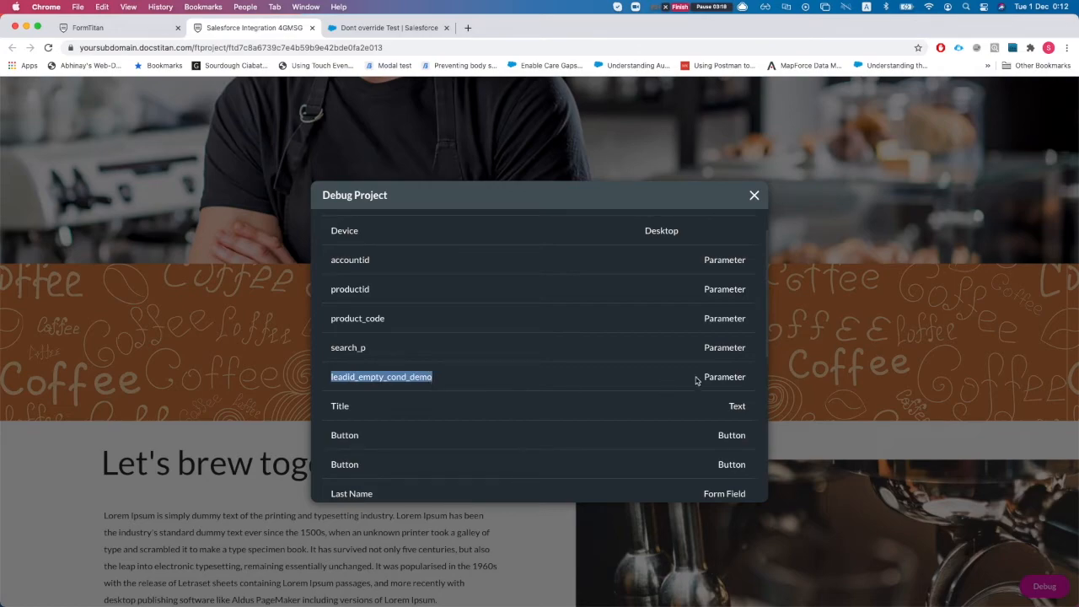
{"action": "left_click", "coordinate": [753, 198]}
Step: Enter Test as the last name and EmptyCond as the first name in the site's contact form
{"action": "scroll", "coordinate": [146, 244], "scroll_direction": "down", "scroll_amount": 5}
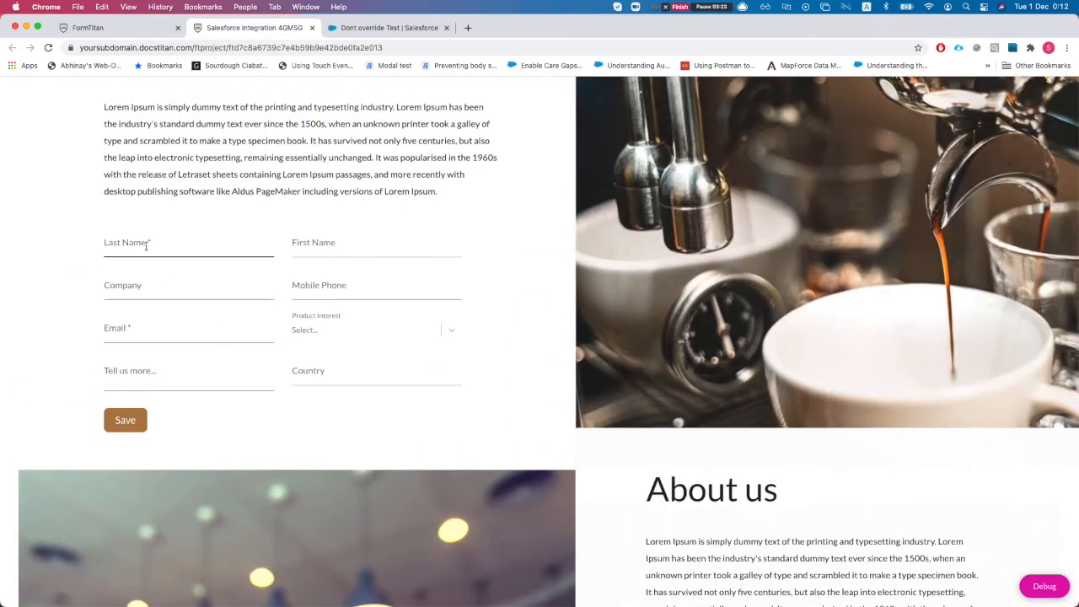
{"action": "left_click", "coordinate": [145, 245]}
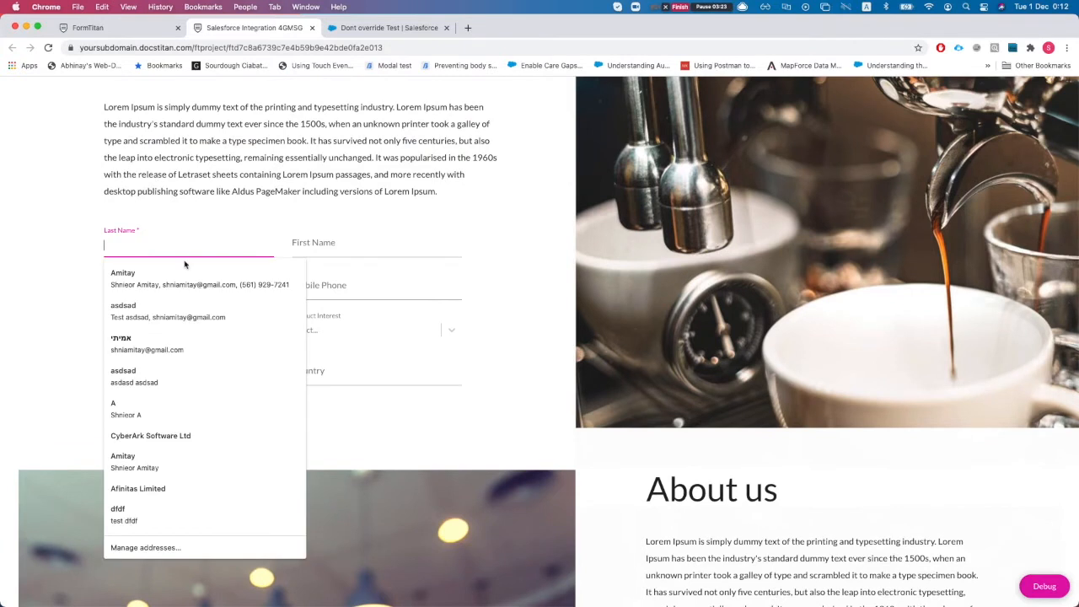
{"action": "type", "text": "Test"}
{"action": "key", "text": "Tab"}
{"action": "type", "text": "Empt"}
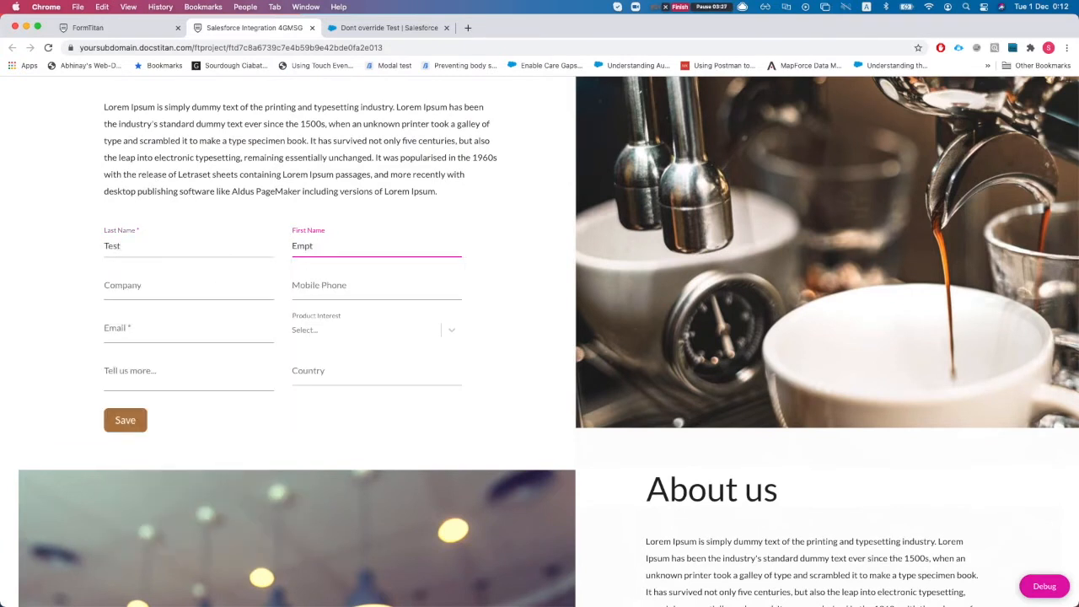
{"action": "type", "text": "uCond"}
{"action": "key", "text": "Tab"}
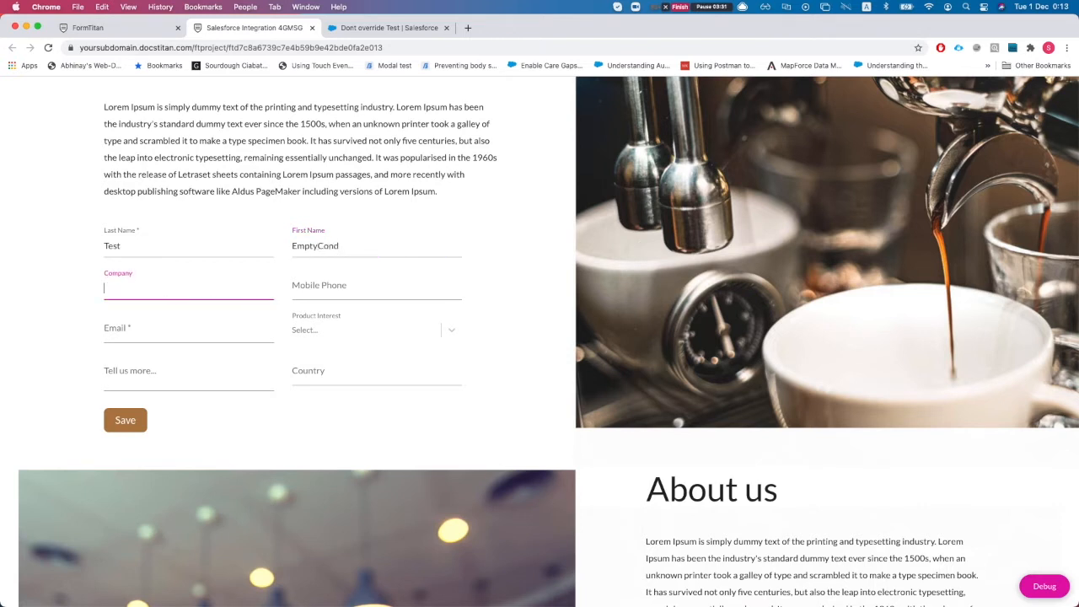
Step: Set the company to test comp, enter a mobile phone number and paste the copied email address
{"action": "type", "text": "test comp"}
{"action": "key", "text": "Tab"}
{"action": "type", "text": "324234234"}
{"action": "key", "text": "Tab"}
{"action": "key", "text": "super+v"}
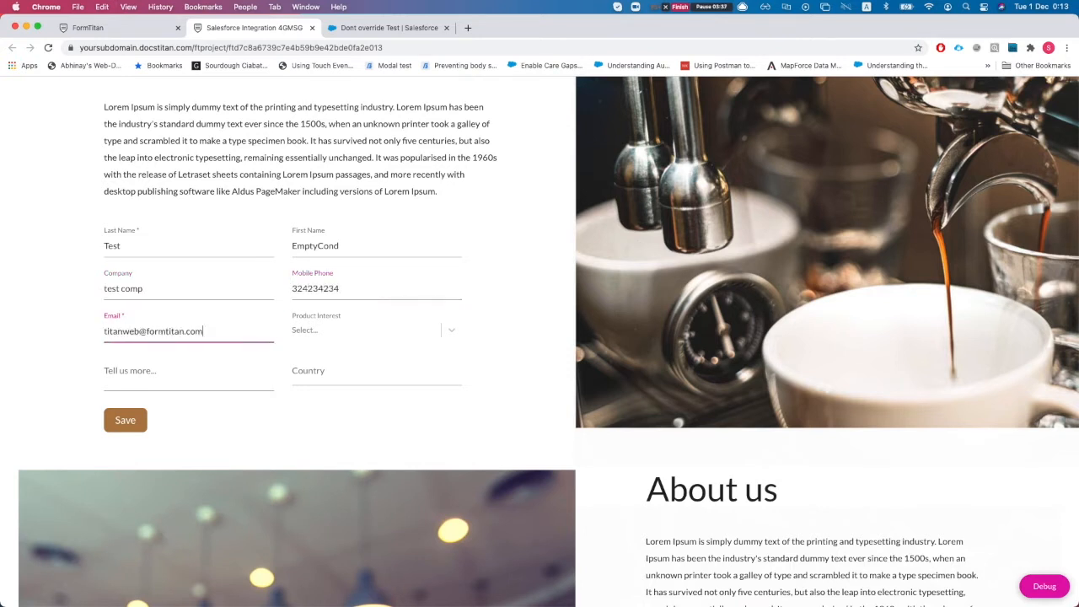
Step: Check the pasted email, submit the contact form and dismiss the thank-you message
{"action": "left_click_drag", "start_coordinate": [118, 331], "coordinate": [193, 332]}
{"action": "left_click", "coordinate": [194, 332]}
{"action": "left_click", "coordinate": [128, 422]}
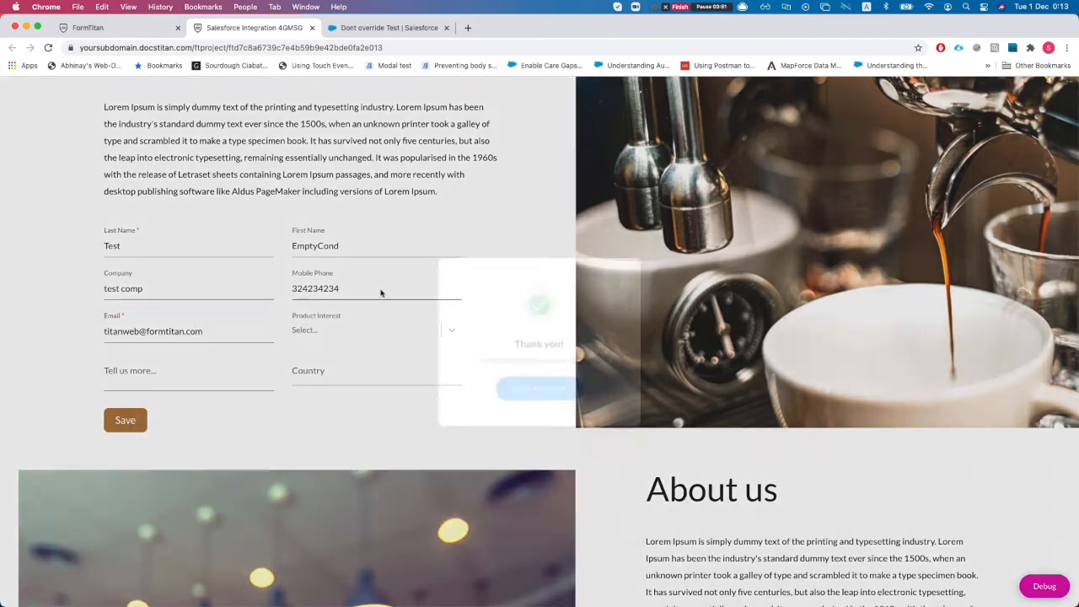
{"action": "left_click", "coordinate": [531, 390]}
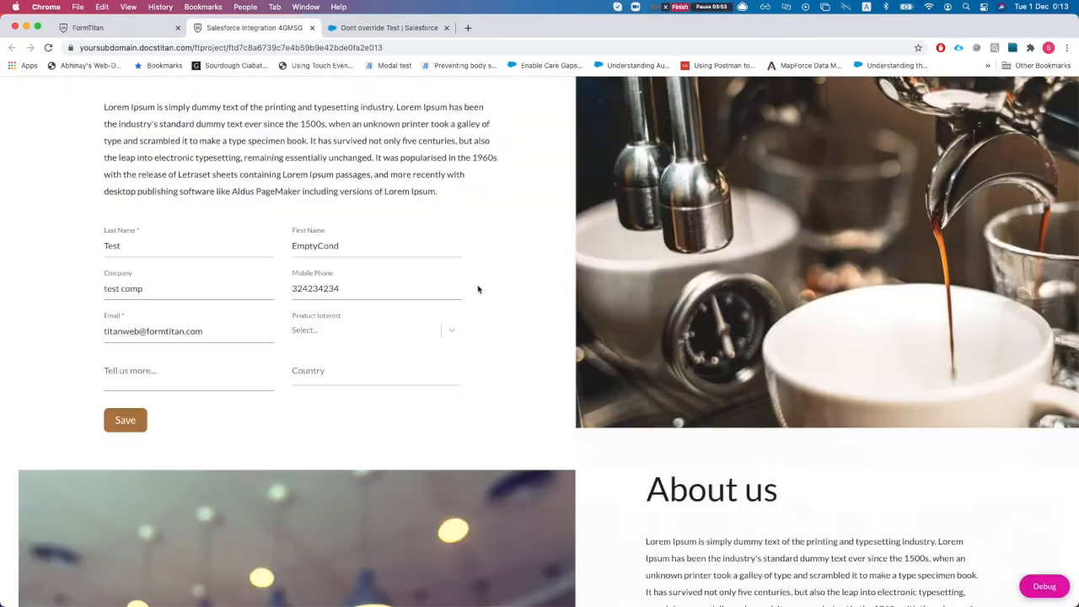
Step: Reload the "Dont override Test" lead in Salesforce and check its details for the submitted values
{"action": "left_click", "coordinate": [387, 27]}
{"action": "key", "text": "super+r"}
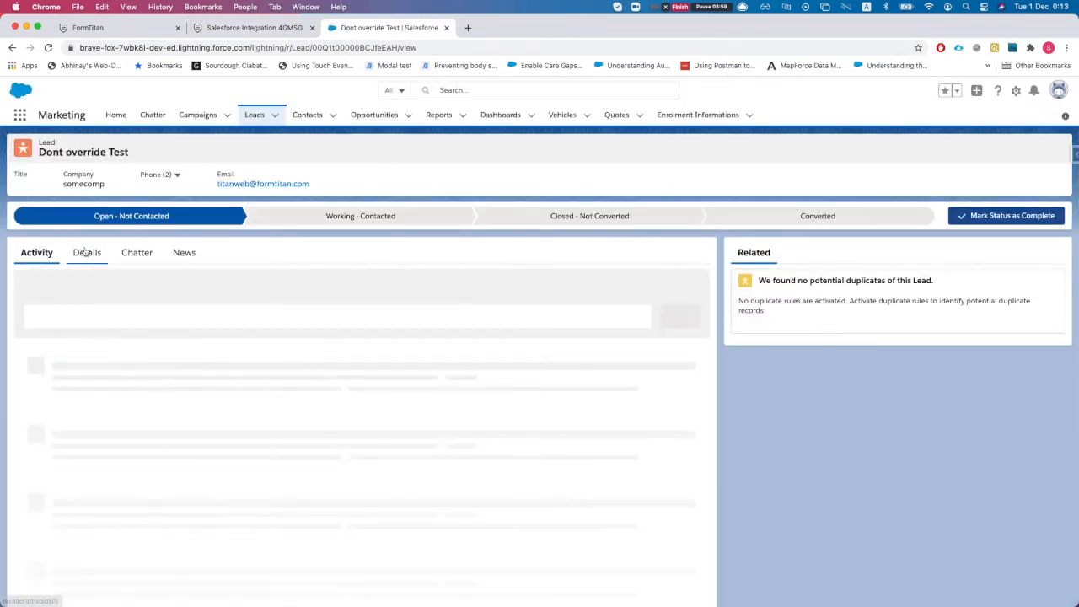
{"action": "left_click", "coordinate": [87, 253]}
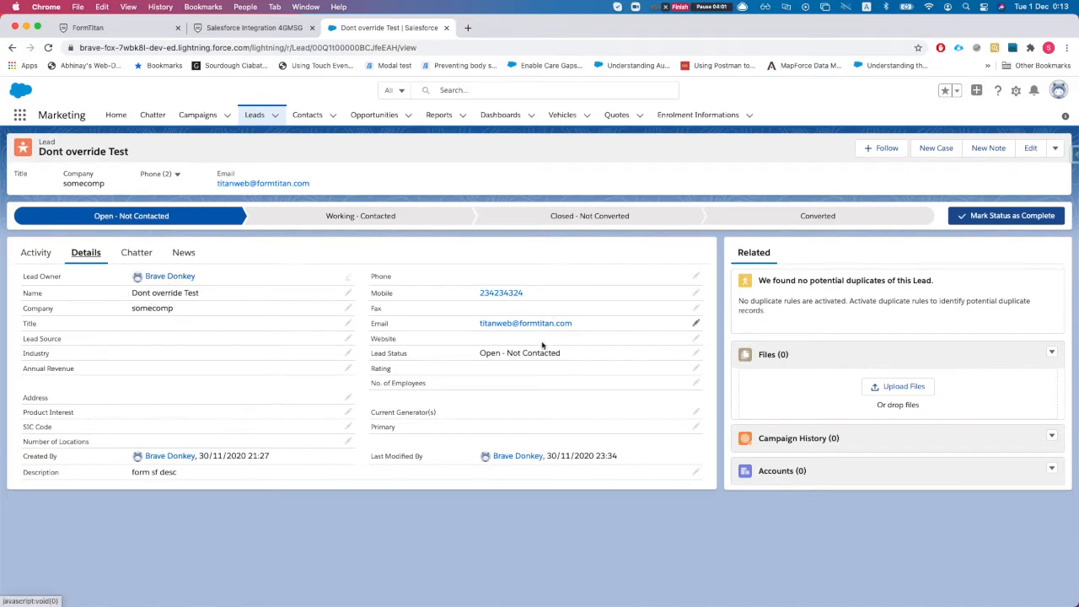
Step: Back in the project editor, check the Salesforce integration logs for the submission and close the integration settings
{"action": "left_click", "coordinate": [108, 31]}
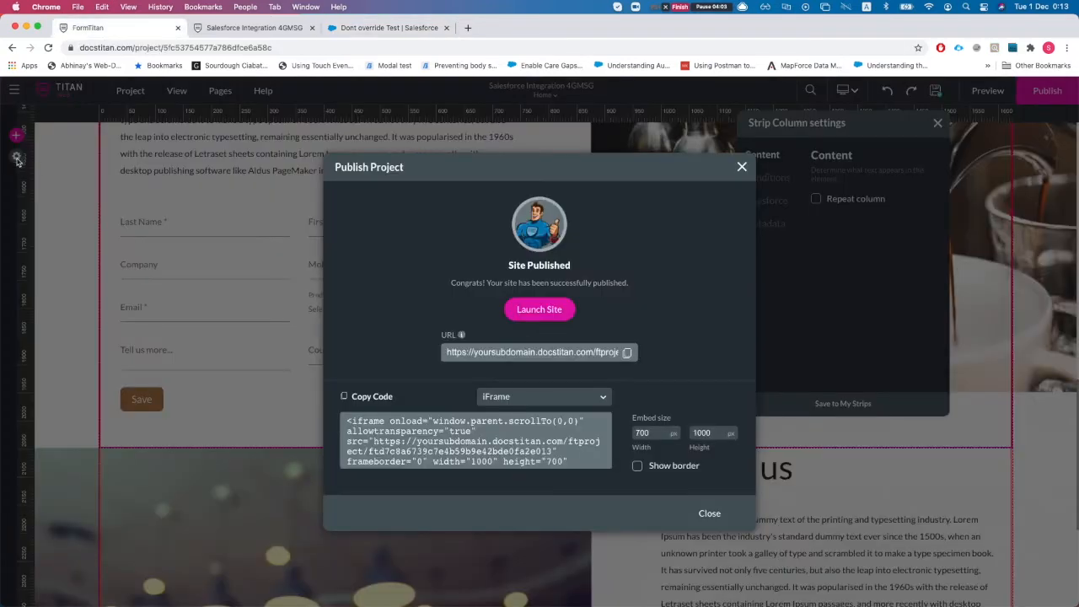
{"action": "left_click", "coordinate": [15, 159]}
{"action": "left_click", "coordinate": [14, 158]}
{"action": "left_click", "coordinate": [27, 260]}
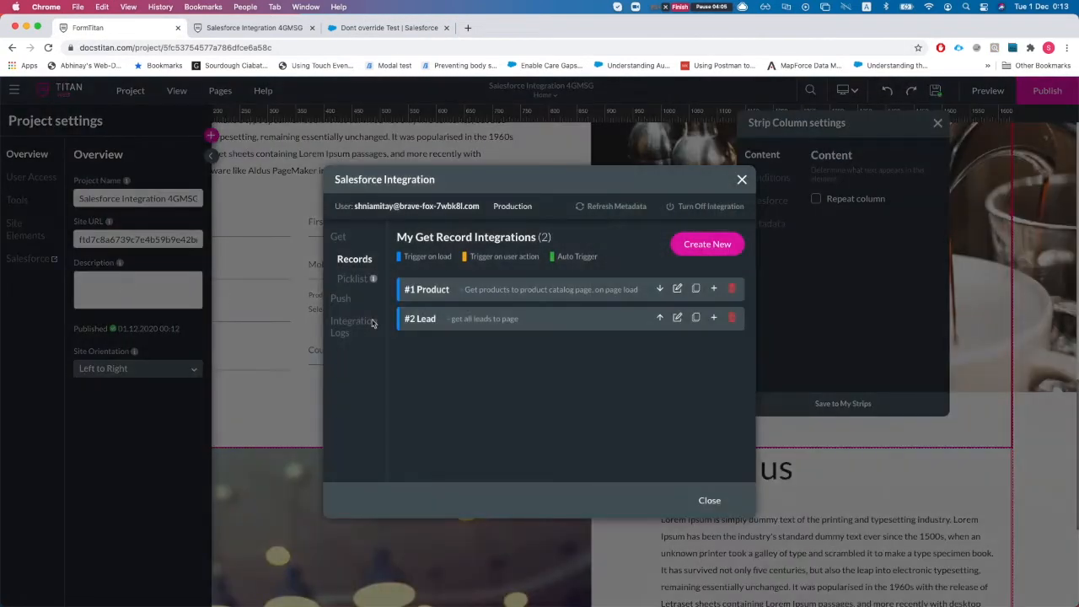
{"action": "left_click", "coordinate": [344, 302]}
{"action": "left_click", "coordinate": [352, 329]}
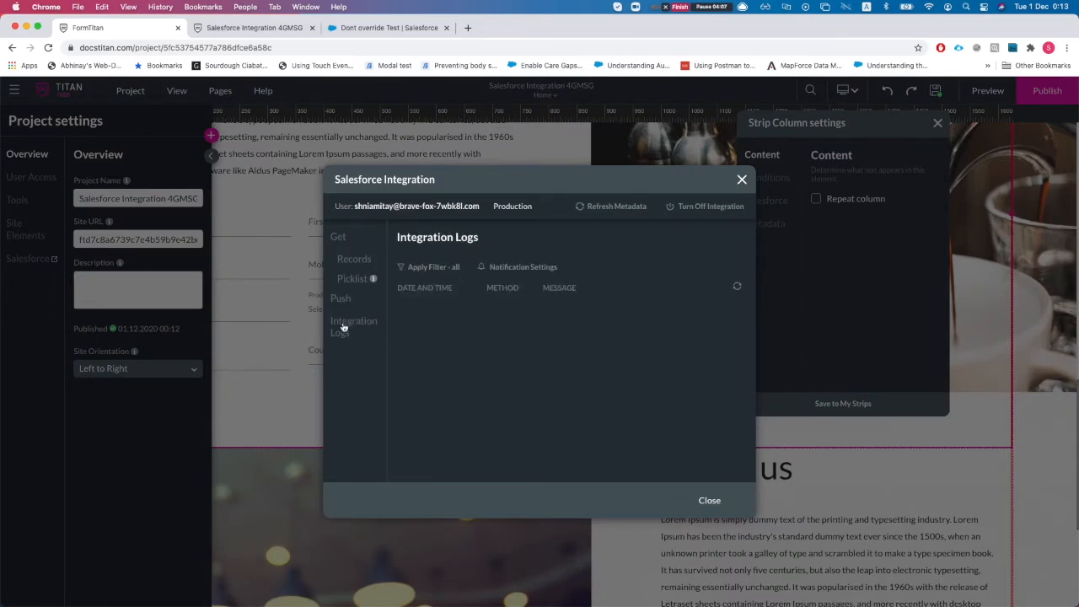
{"action": "left_click", "coordinate": [745, 181]}
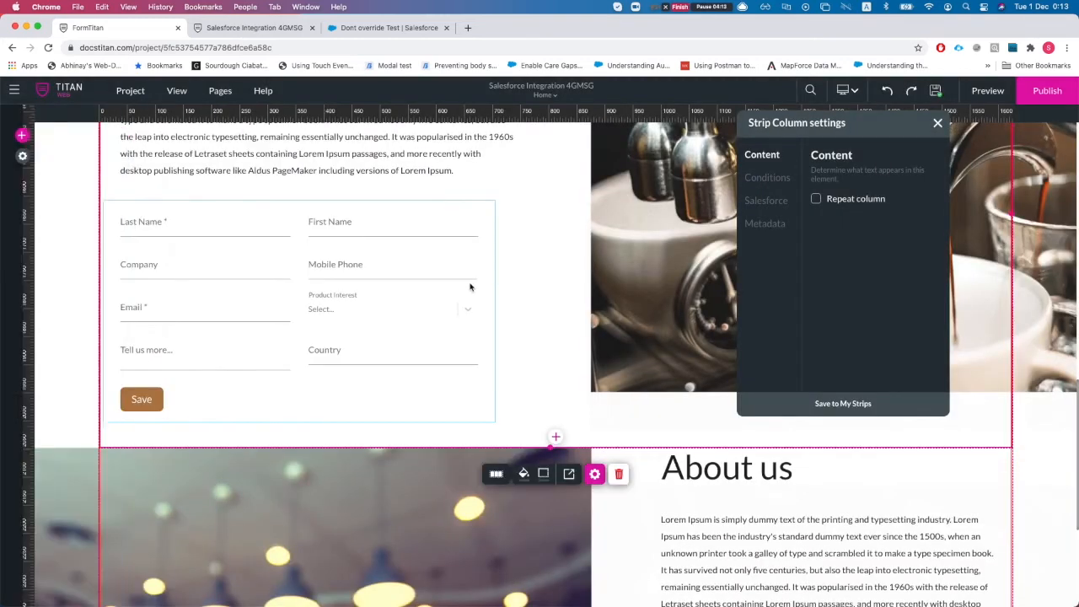
Step: Return to the published site and recheck the value of leadid_empty_cond_demo in its debug information
{"action": "left_click", "coordinate": [285, 27]}
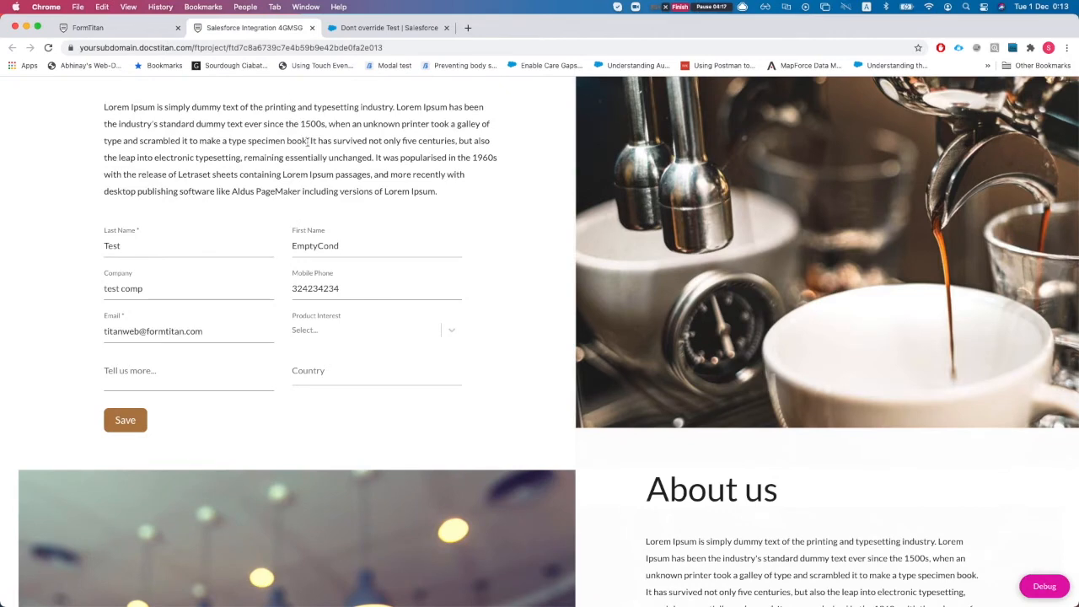
{"action": "left_click", "coordinate": [1043, 583]}
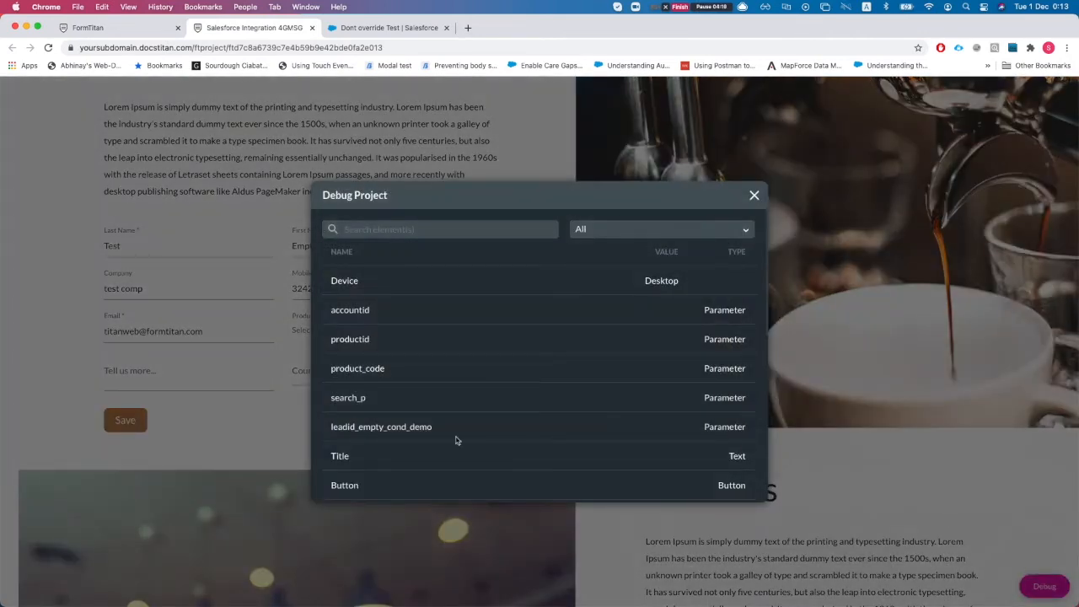
{"action": "double_click", "coordinate": [404, 428]}
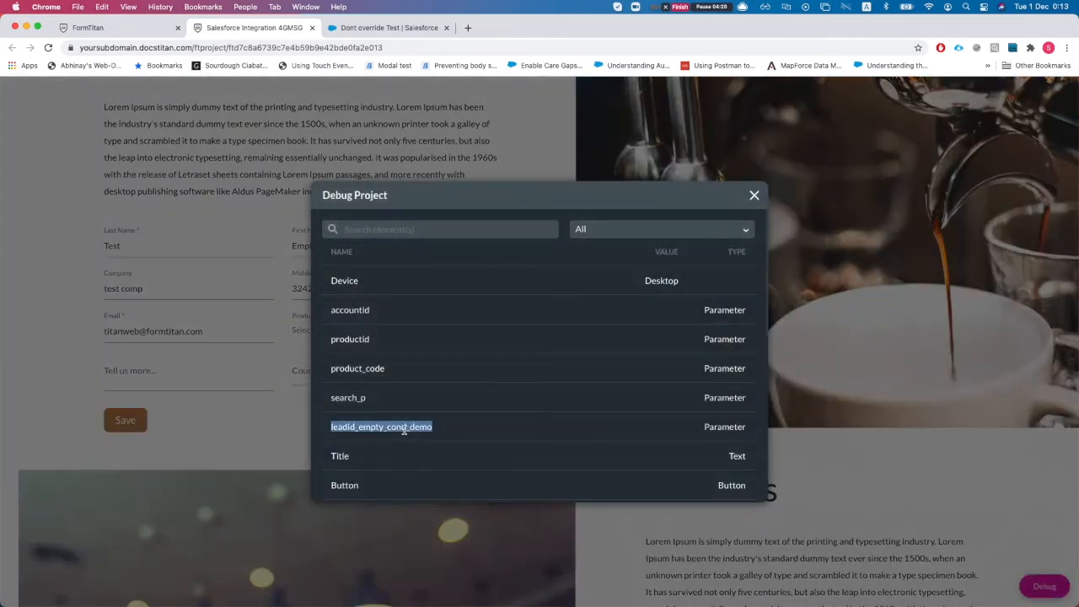
{"action": "left_click", "coordinate": [753, 195]}
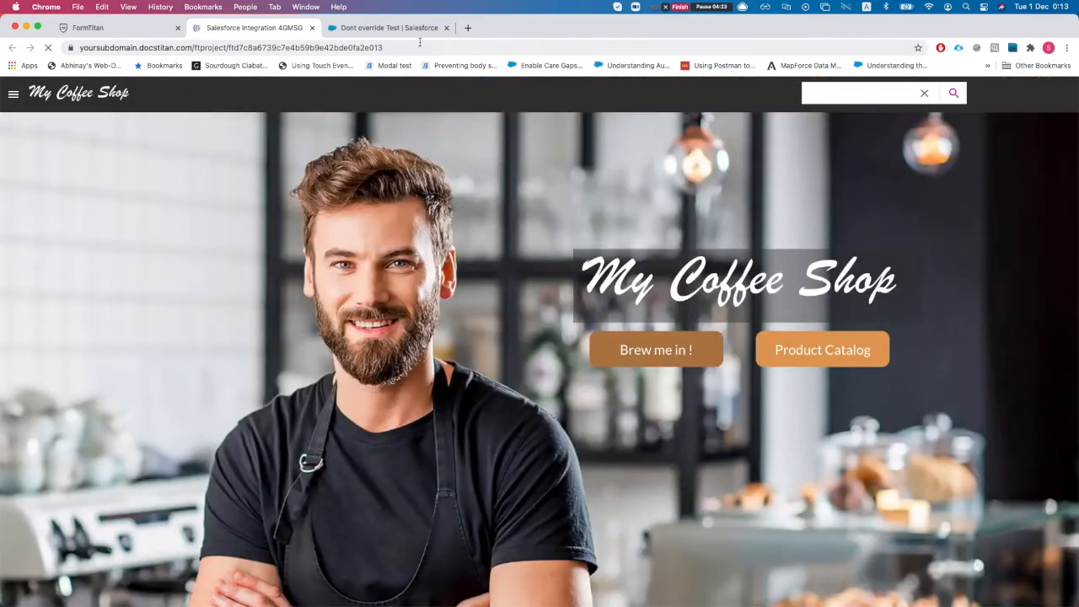
Step: Load the published site with the URL parameter leadid_empty_cond_demo set to the record ID copied from the "Dont override Test" lead's Salesforce address
{"action": "left_click", "coordinate": [432, 48]}
{"action": "left_click", "coordinate": [432, 48]}
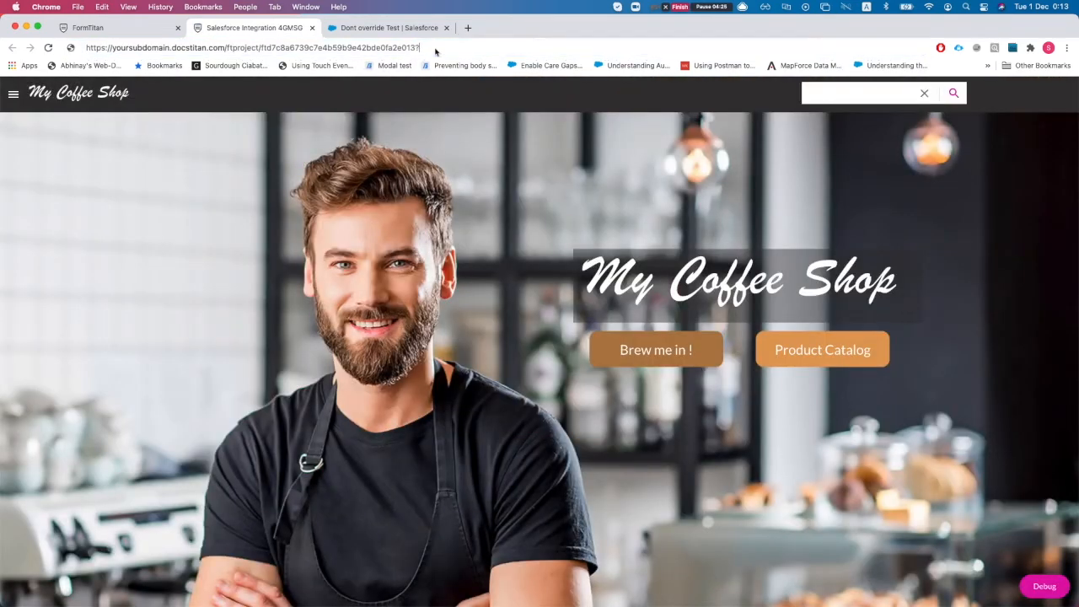
{"action": "type", "text": "?"}
{"action": "type", "text": "leadid_empty_cond_demo="}
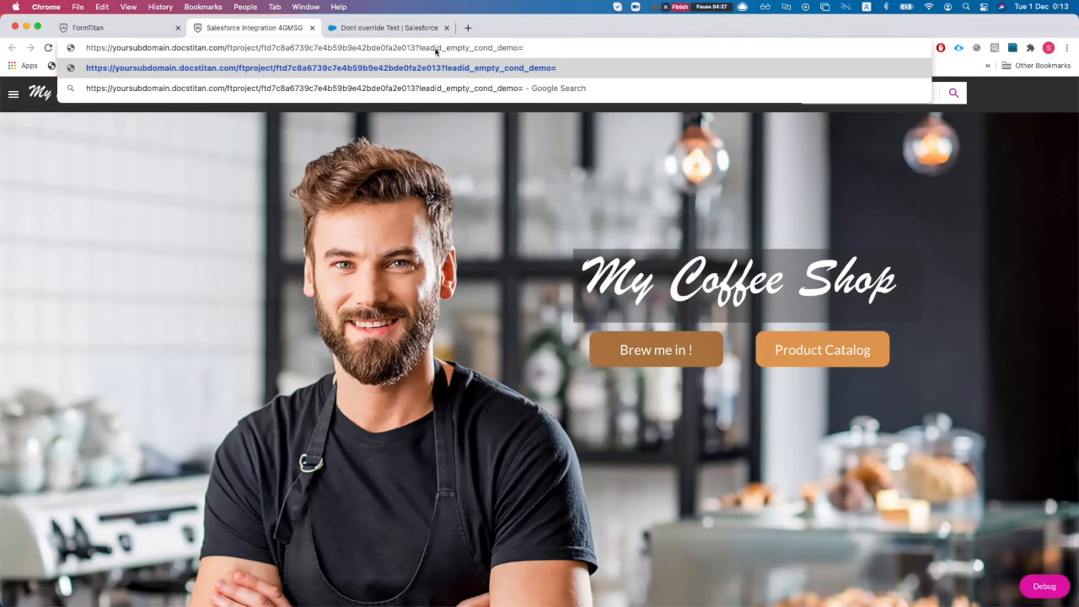
{"action": "left_click", "coordinate": [392, 28]}
{"action": "double_click", "coordinate": [380, 47]}
{"action": "key", "text": "super+c"}
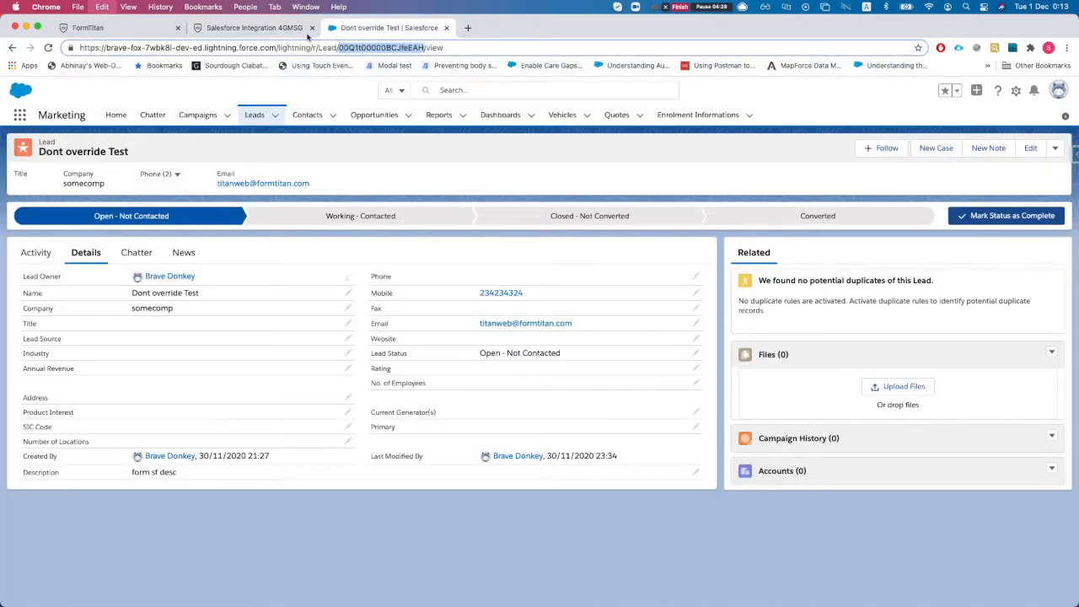
{"action": "left_click", "coordinate": [283, 28]}
{"action": "key", "text": "super+v"}
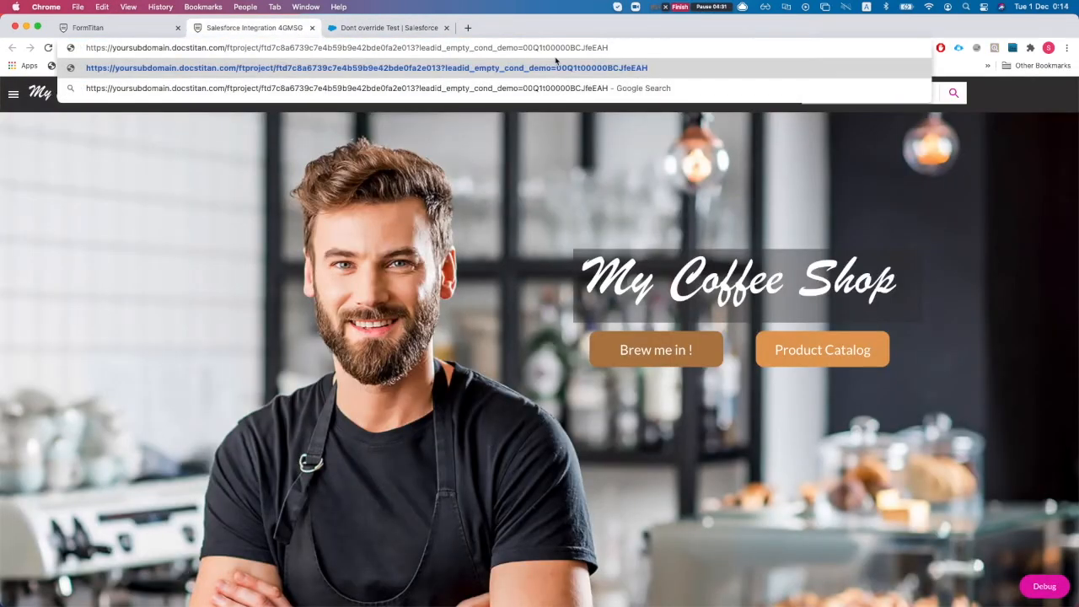
{"action": "key", "text": "Return"}
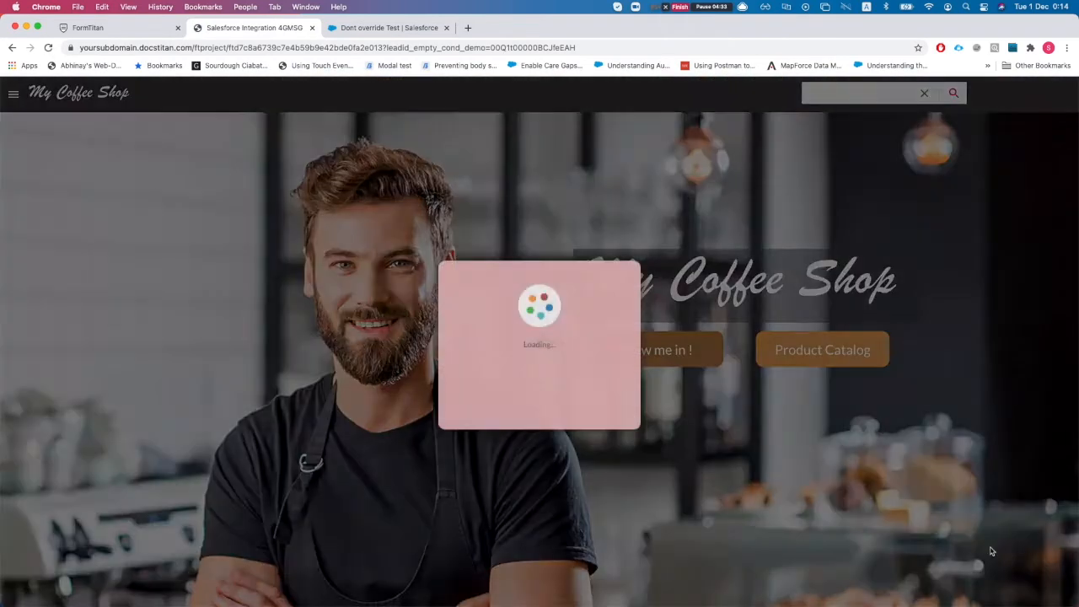
Step: Check the value of leadid_empty_cond_demo in the site's debug information and close it
{"action": "scroll", "coordinate": [955, 554], "scroll_direction": "down", "scroll_amount": 1}
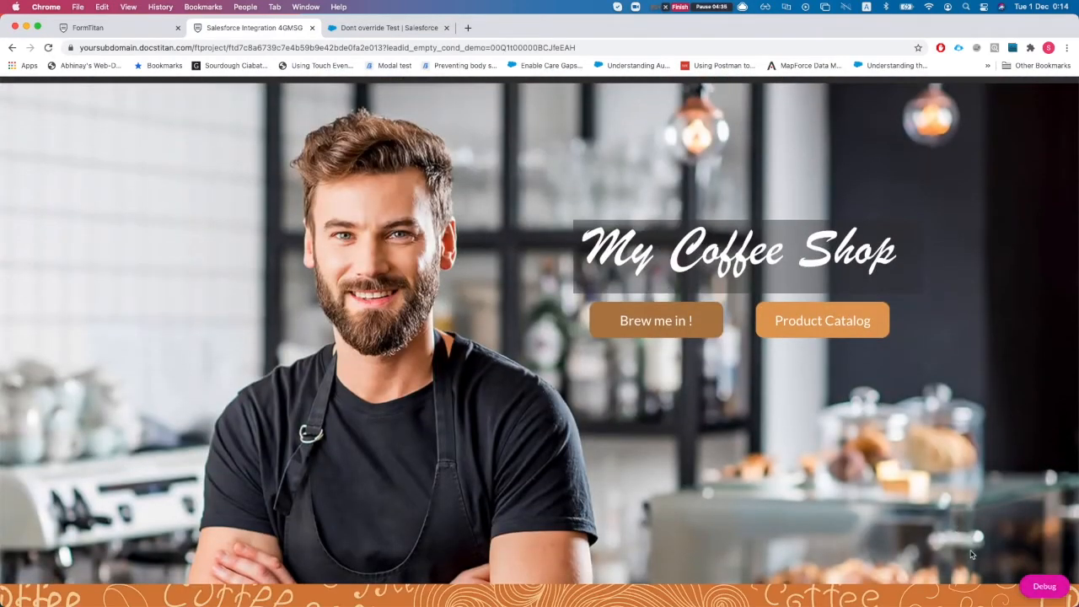
{"action": "left_click", "coordinate": [1030, 584]}
{"action": "double_click", "coordinate": [601, 427]}
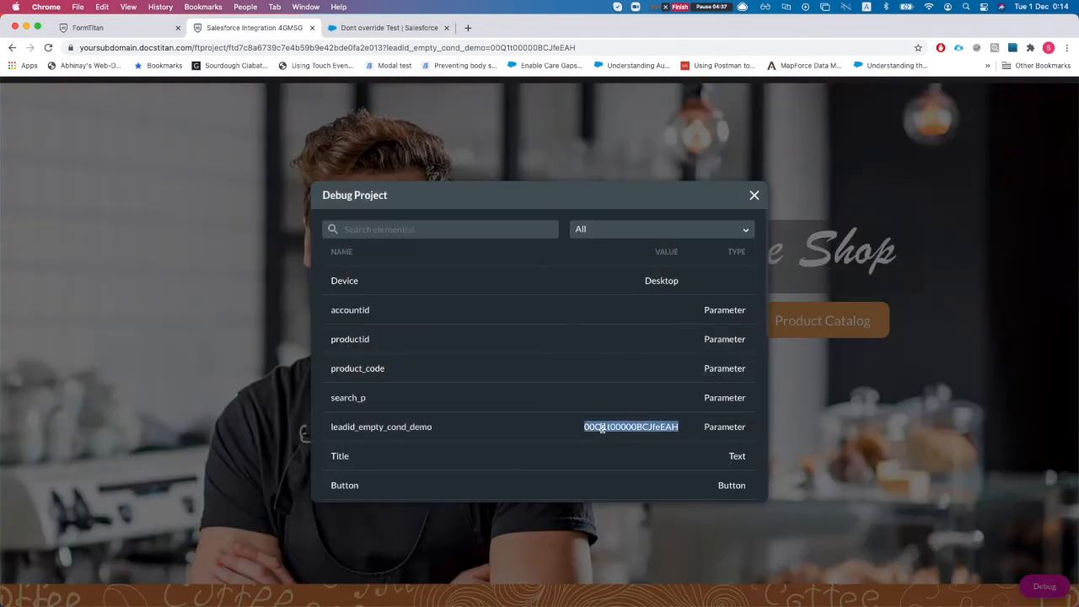
{"action": "left_click", "coordinate": [754, 197]}
{"action": "scroll", "coordinate": [754, 253], "scroll_direction": "down", "scroll_amount": 10}
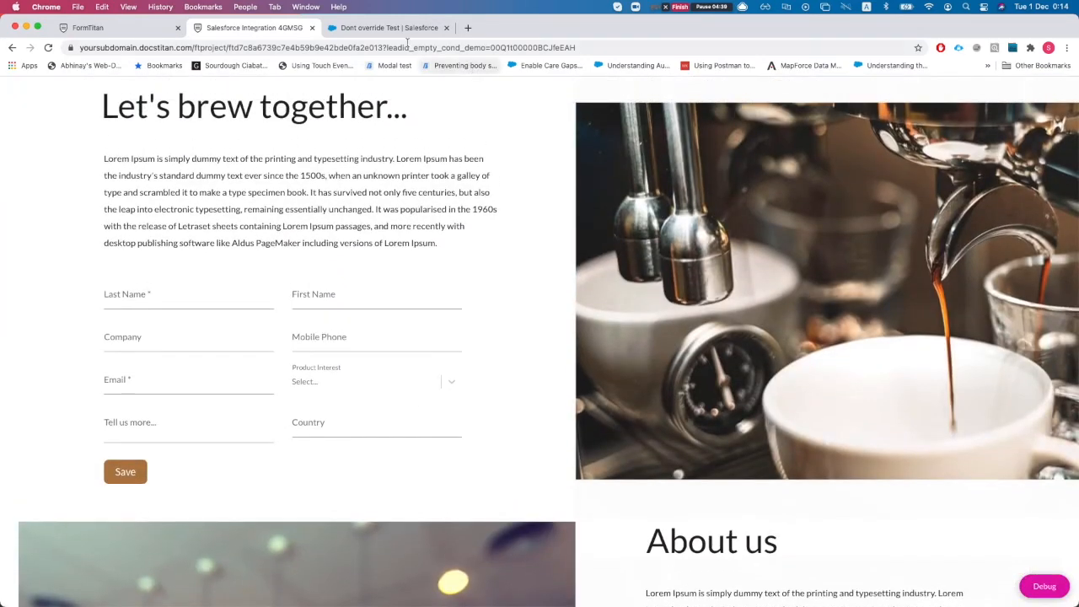
Step: Copy the email address from the lead in Salesforce and return to the contact form on the published site
{"action": "left_click", "coordinate": [388, 27]}
{"action": "left_click_drag", "start_coordinate": [588, 338], "coordinate": [479, 321]}
{"action": "key", "text": "super+c"}
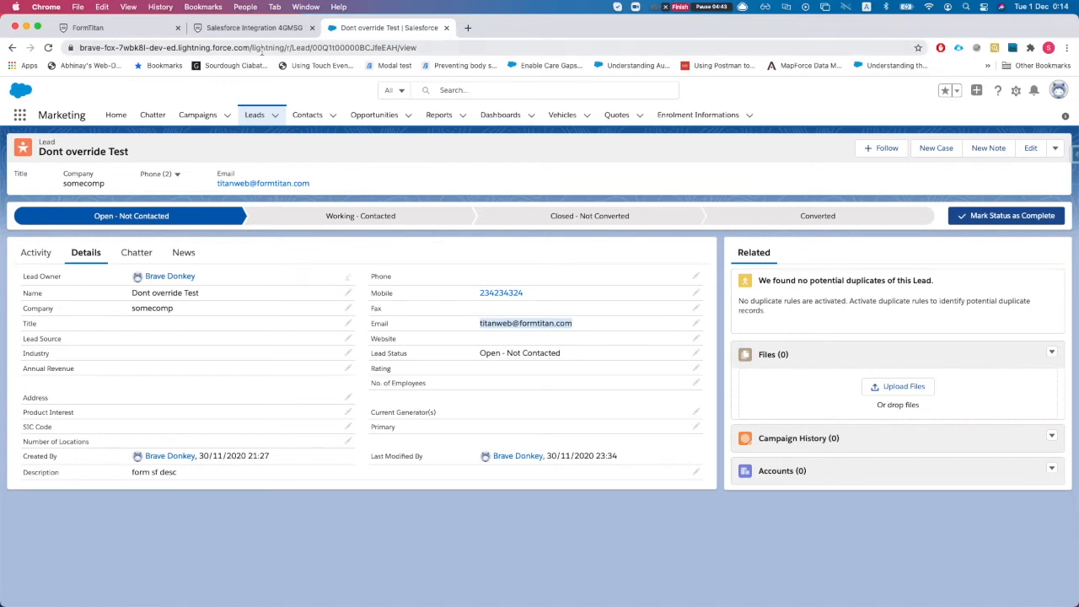
{"action": "left_click", "coordinate": [257, 28]}
{"action": "scroll", "coordinate": [224, 351], "scroll_direction": "down", "scroll_amount": 4}
{"action": "scroll", "coordinate": [157, 279], "scroll_direction": "up", "scroll_amount": 3}
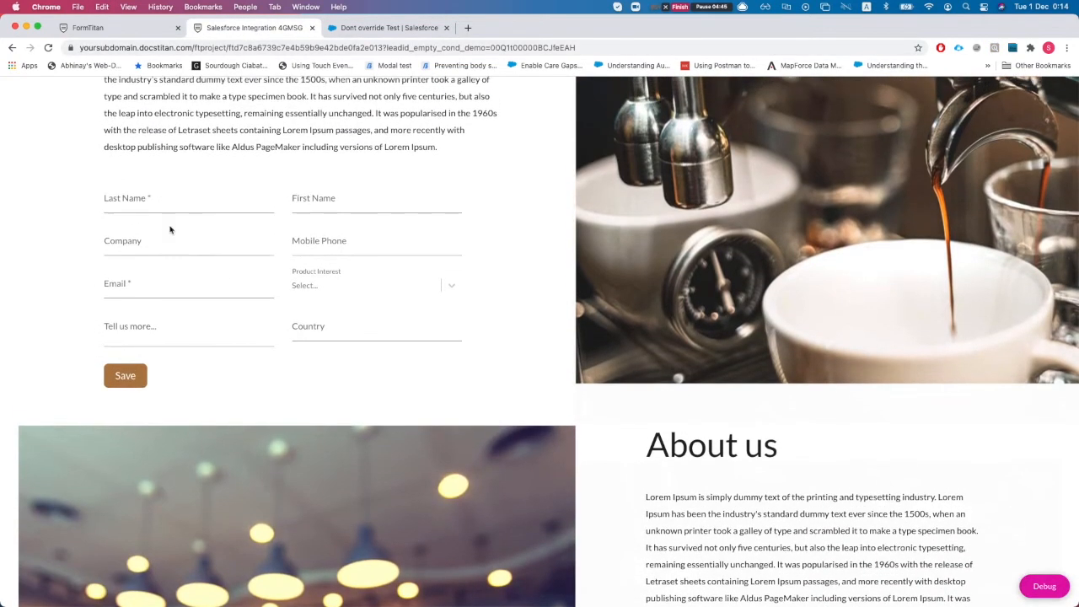
Step: Fill in the contact form with last name "Both" and first name "params are there"
{"action": "left_click", "coordinate": [157, 200]}
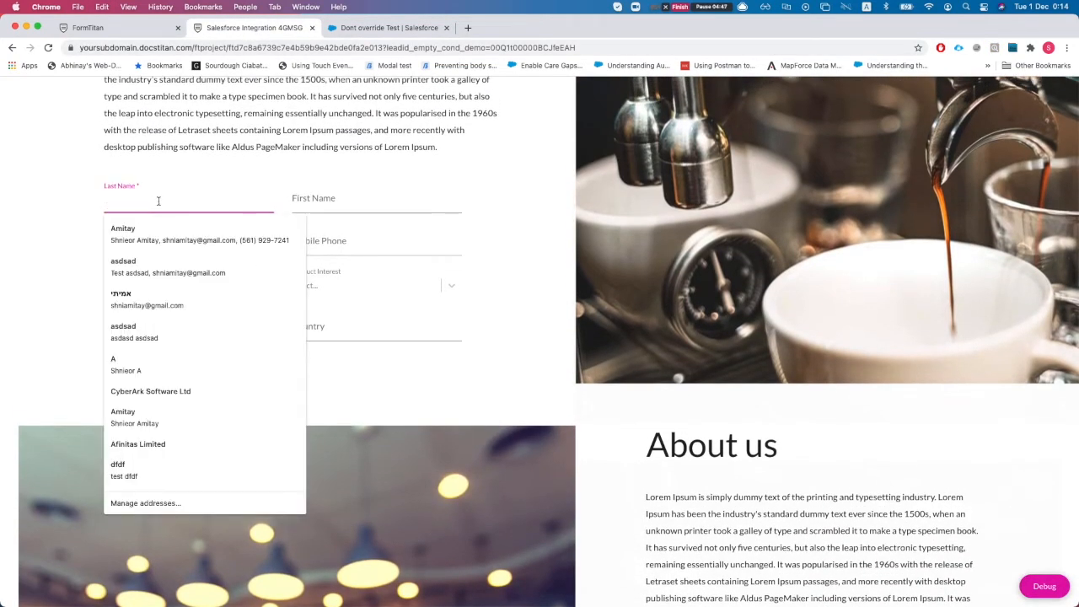
{"action": "type", "text": "BO"}
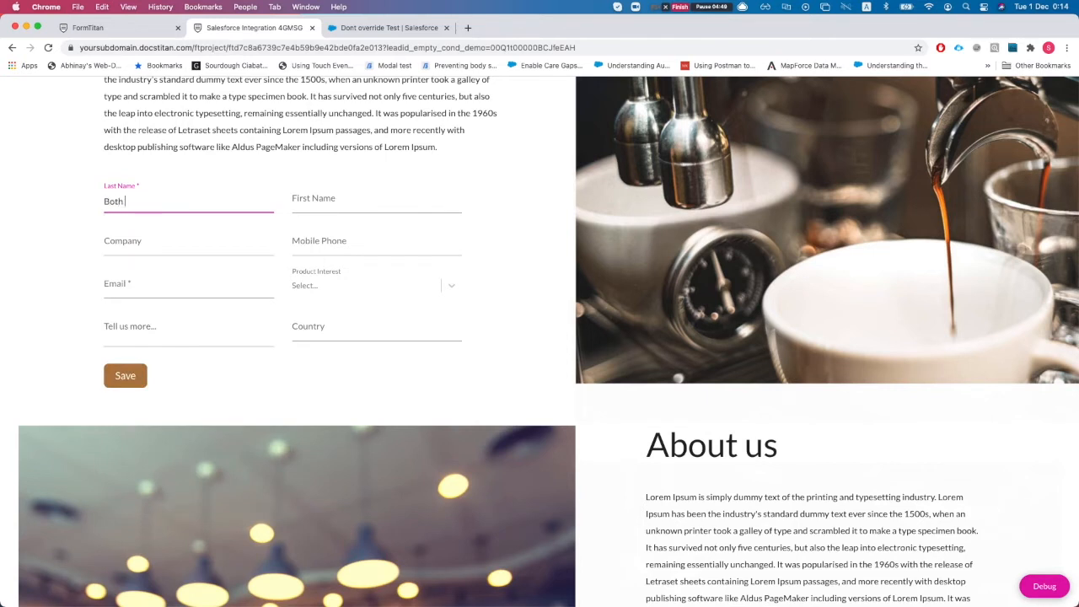
{"action": "left_click", "coordinate": [293, 199]}
{"action": "type", "text": "are"}
{"action": "key", "text": "BackSpace"}
{"action": "key", "text": "BackSpace"}
{"action": "key", "text": "BackSpace"}
{"action": "key", "text": "BackSpace"}
{"action": "type", "text": "params are th"}
{"action": "key", "text": "Tab"}
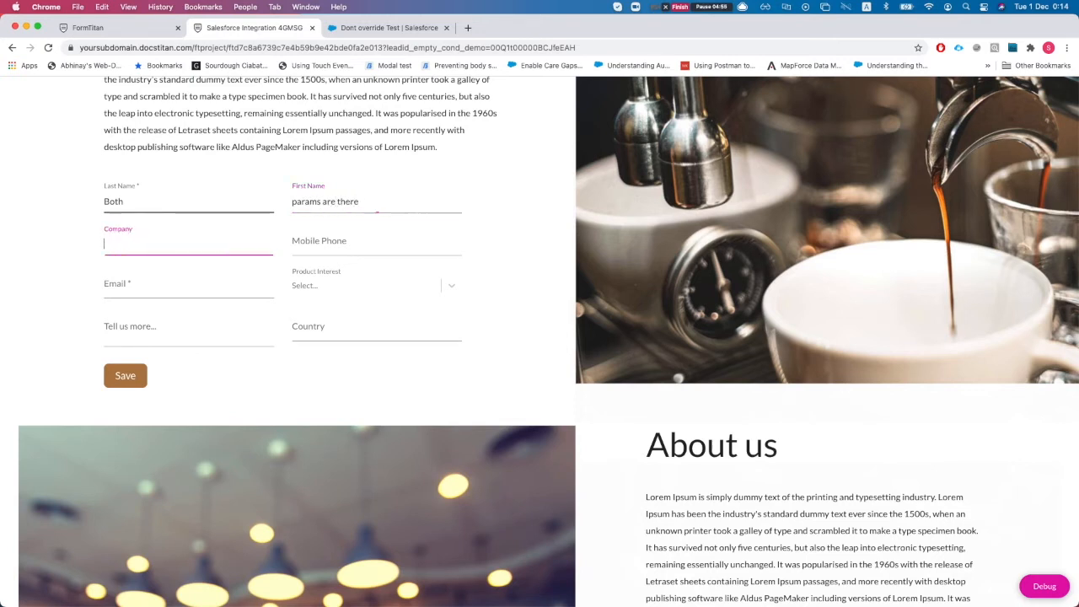
Step: Enter company "testparam", a mobile phone number and the copied email, and submit the contact form
{"action": "type", "text": "testparam"}
{"action": "key", "text": "Tab"}
{"action": "type", "text": "234234234"}
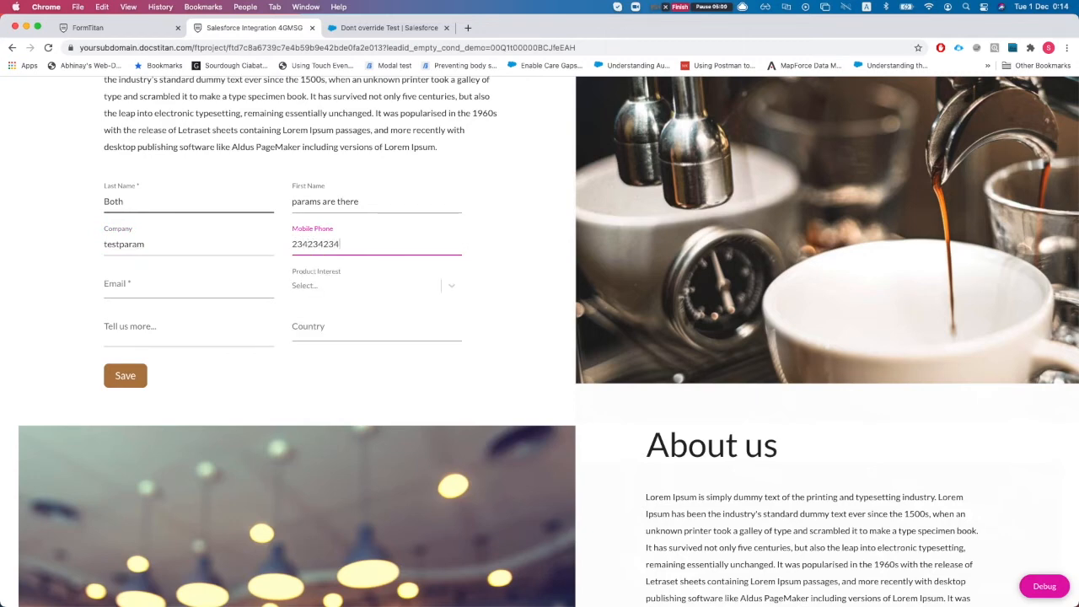
{"action": "key", "text": "Tab"}
{"action": "key", "text": "super+v"}
{"action": "left_click", "coordinate": [131, 379]}
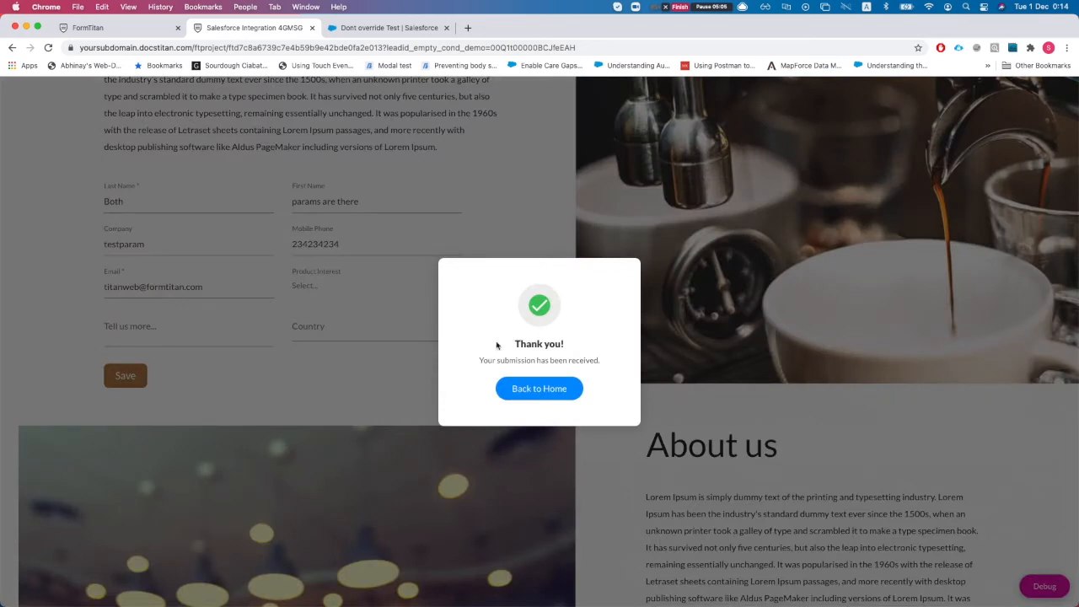
Step: Reload the lead in Salesforce and check its details for the submitted name and company
{"action": "left_click", "coordinate": [390, 34]}
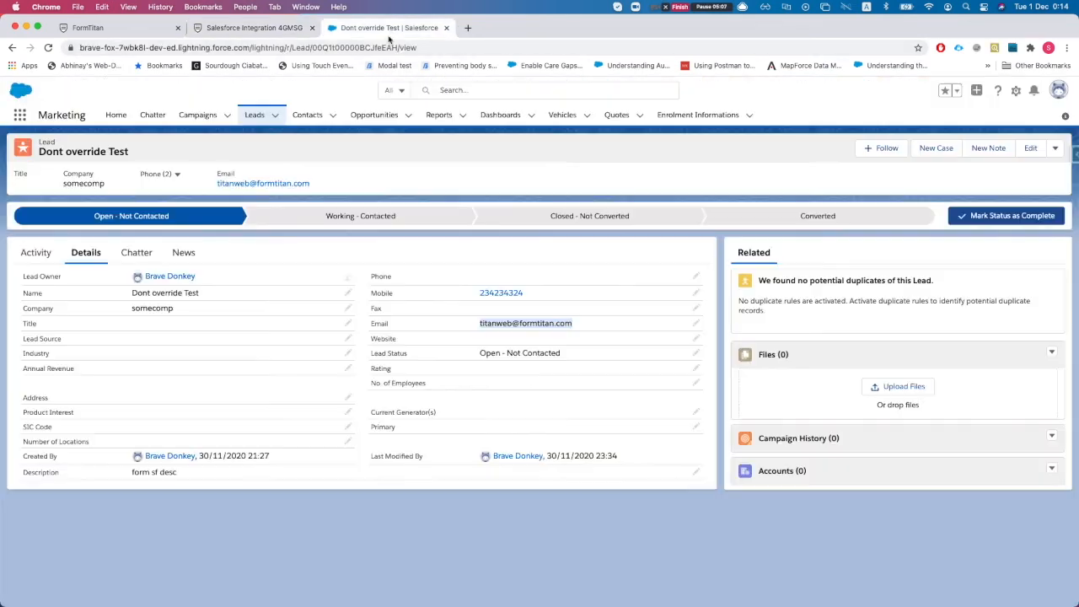
{"action": "key", "text": "super+r"}
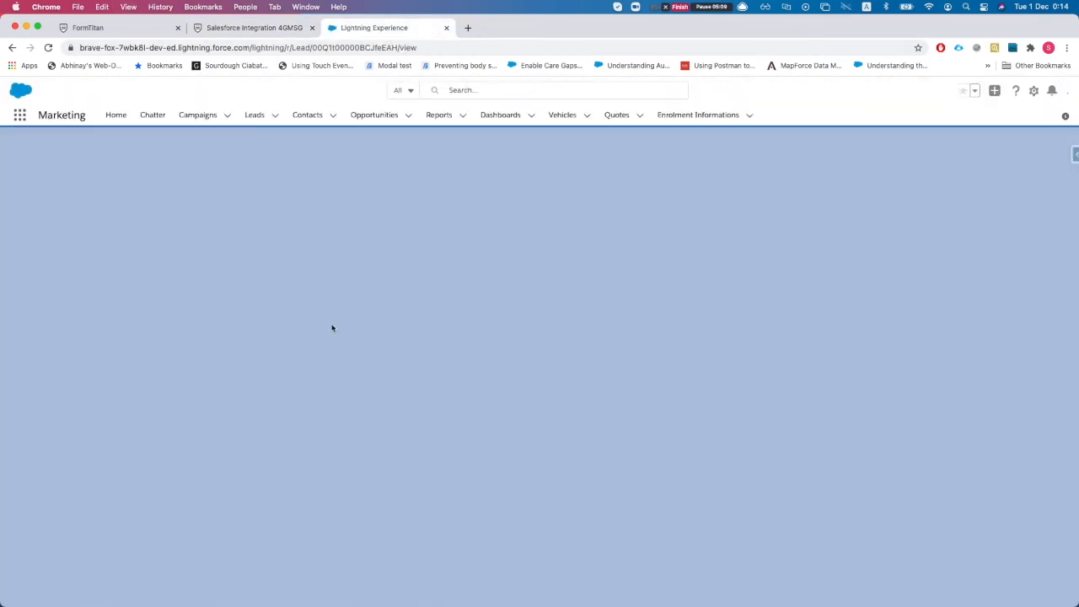
{"action": "left_click", "coordinate": [87, 254]}
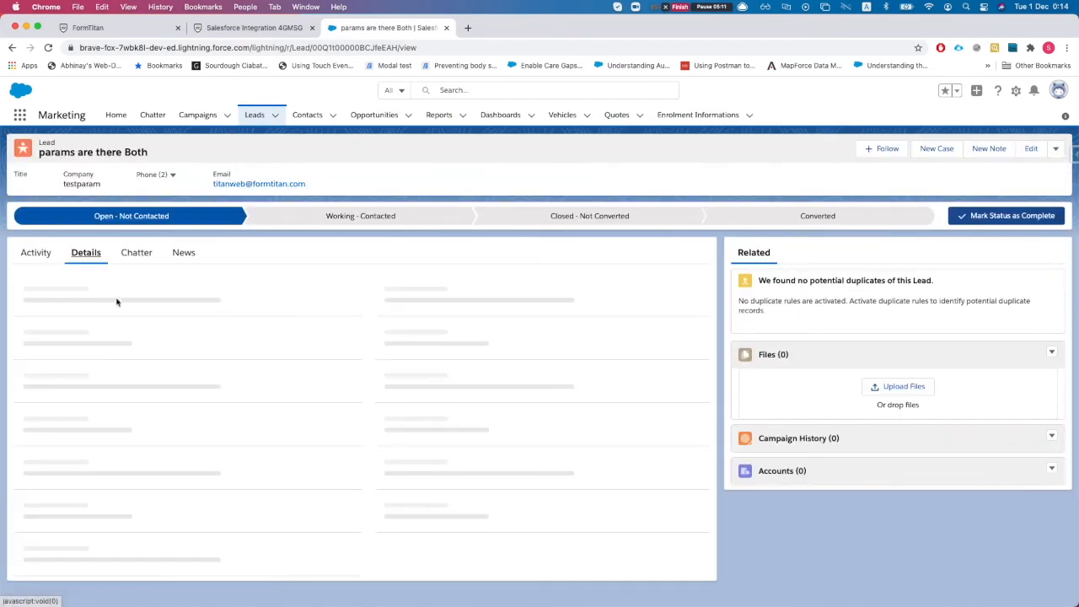
{"action": "left_click_drag", "start_coordinate": [131, 295], "coordinate": [235, 300]}
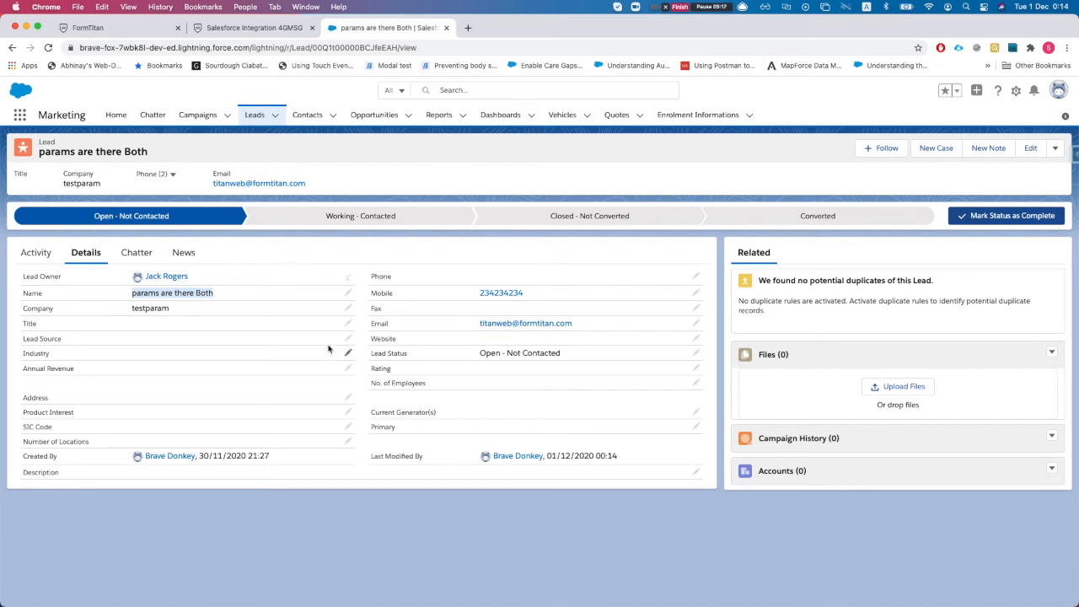
Step: Dismiss the site's thank-you message and check the Salesforce integration logs in the project editor for the submission
{"action": "left_click", "coordinate": [255, 28]}
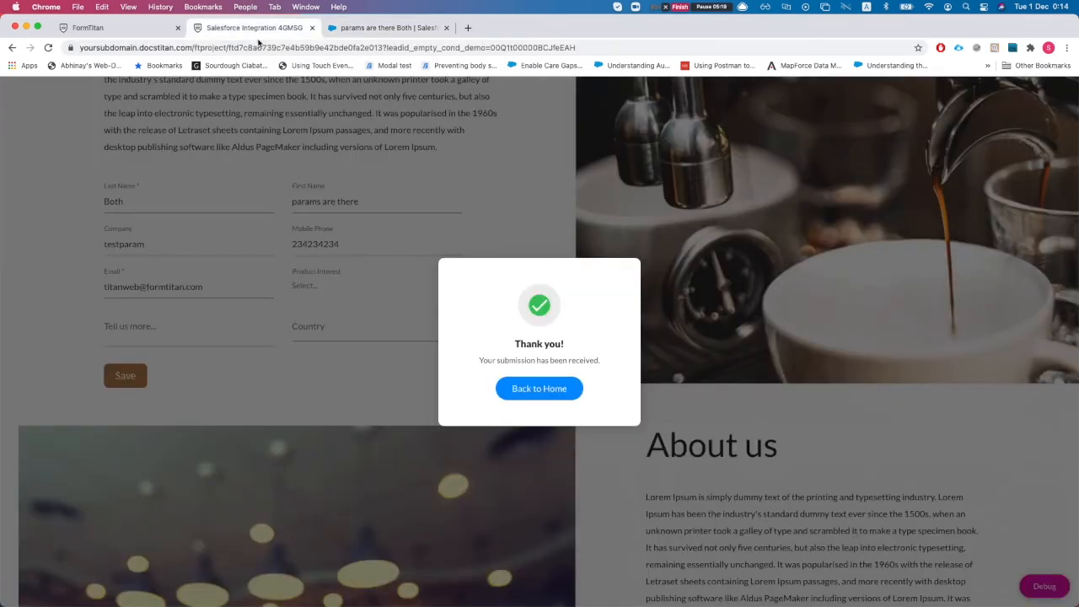
{"action": "left_click", "coordinate": [533, 388]}
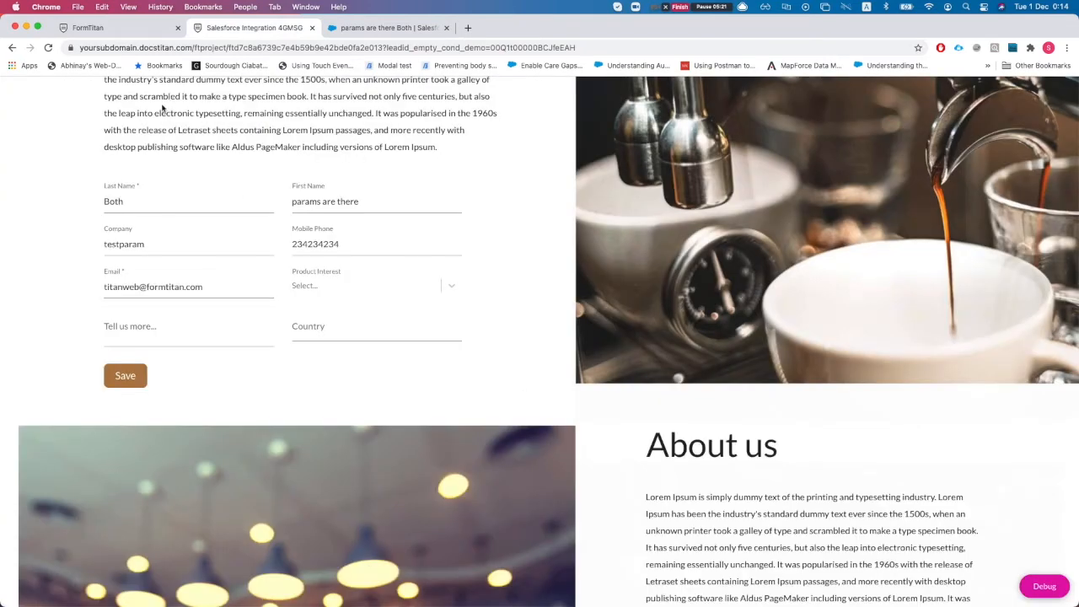
{"action": "left_click", "coordinate": [92, 27]}
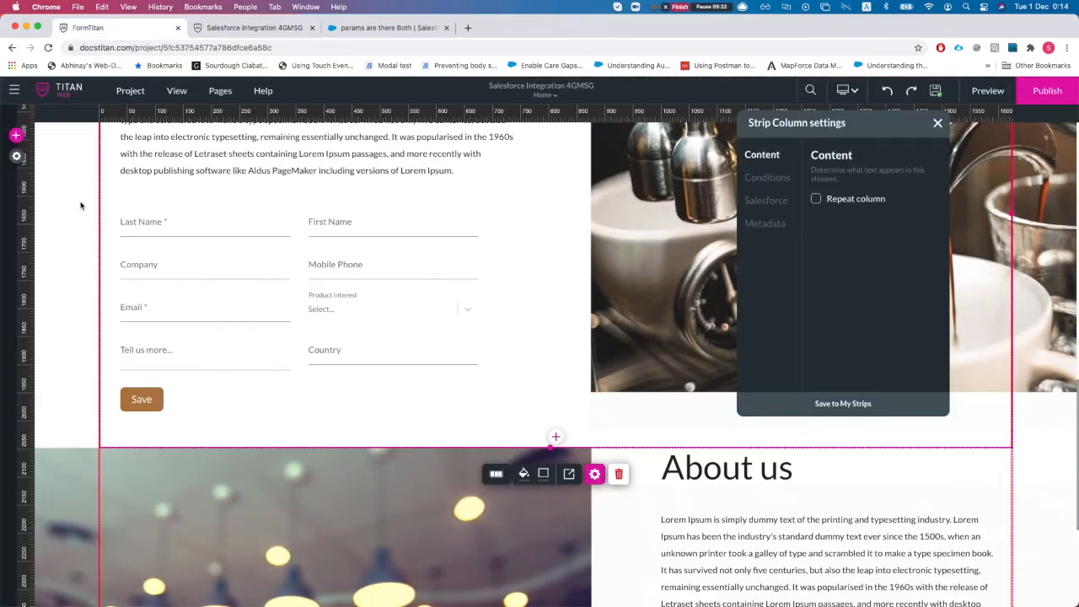
{"action": "left_click", "coordinate": [16, 157]}
{"action": "left_click", "coordinate": [30, 259]}
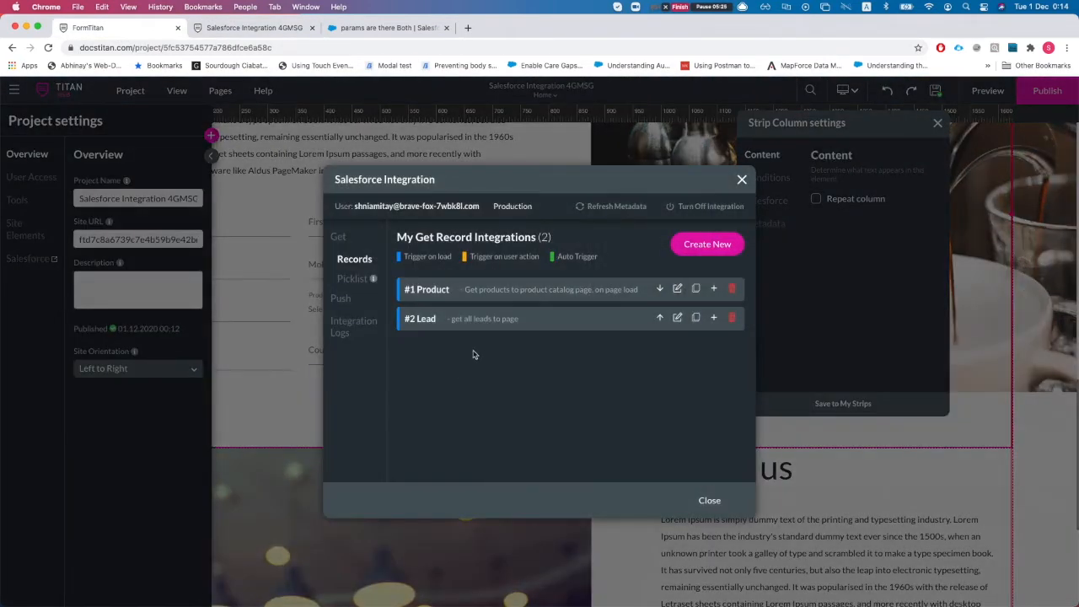
{"action": "left_click", "coordinate": [349, 330]}
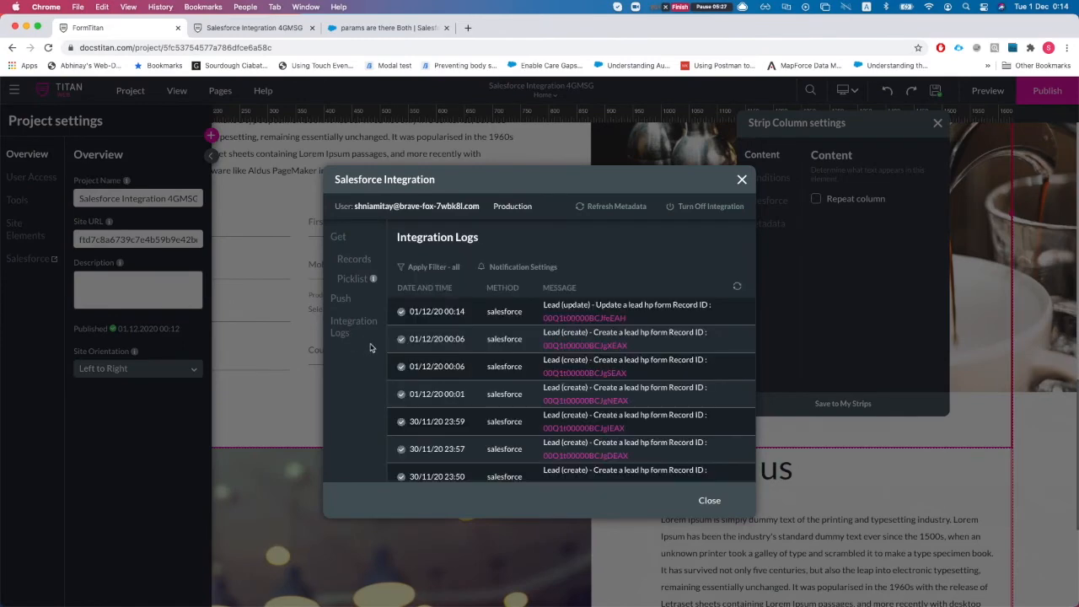
Step: Enable Remove Empty Conditions in the advanced settings of the Lead update push integration and apply it
{"action": "left_click", "coordinate": [342, 297]}
{"action": "left_click", "coordinate": [678, 289]}
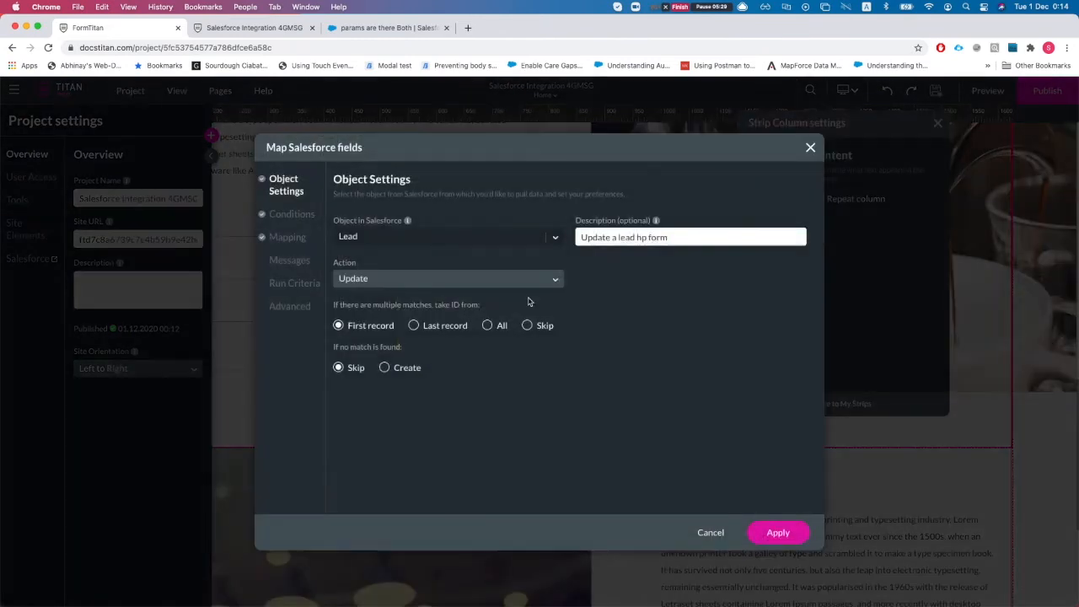
{"action": "left_click", "coordinate": [287, 309]}
{"action": "left_click", "coordinate": [338, 294]}
{"action": "left_click", "coordinate": [774, 536]}
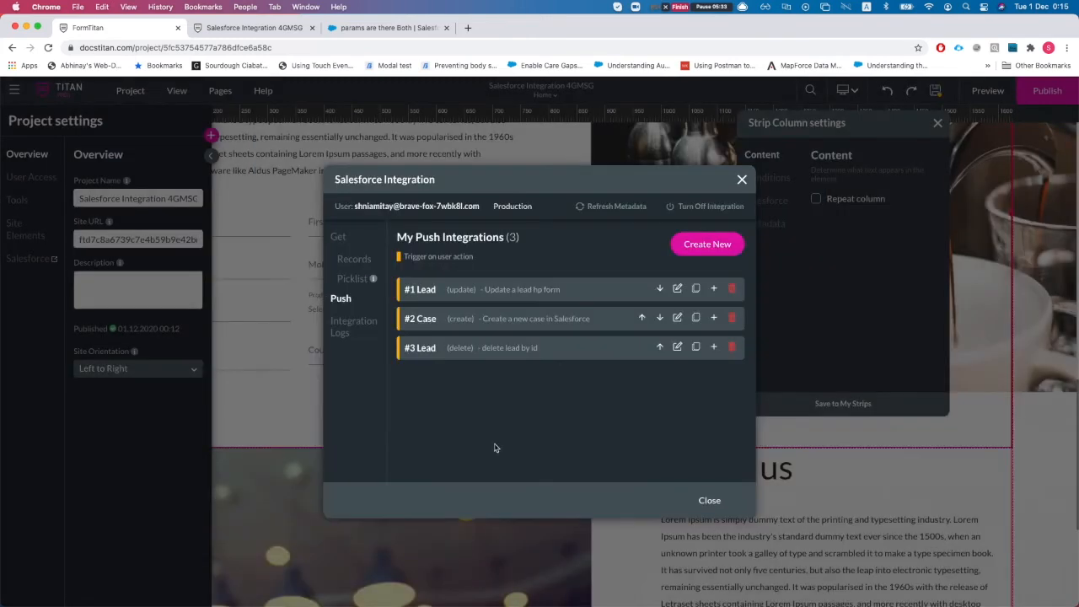
Step: Review the Email and Lead ID conditions and the advanced options of the Lead update, and close the Salesforce integration settings
{"action": "left_click", "coordinate": [677, 289]}
{"action": "left_click", "coordinate": [292, 216]}
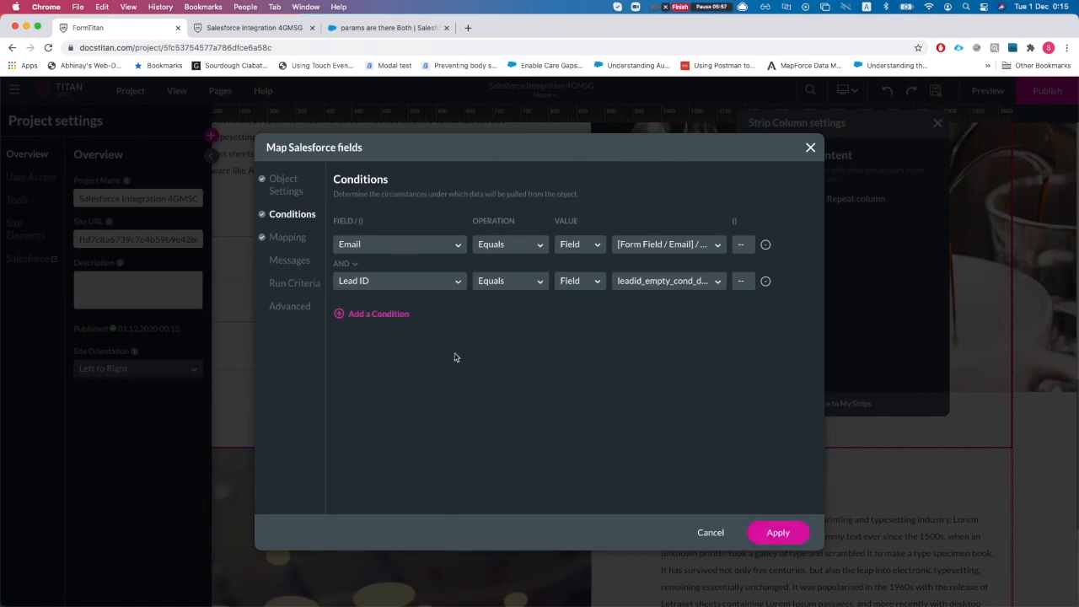
{"action": "left_click", "coordinate": [296, 307]}
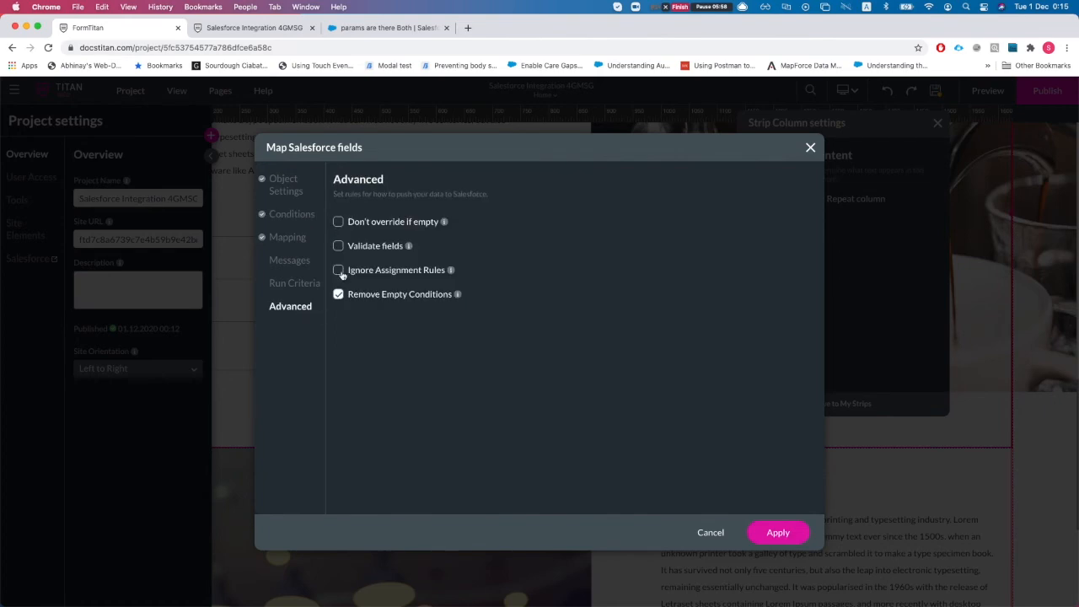
{"action": "left_click", "coordinate": [756, 533]}
{"action": "left_click", "coordinate": [709, 499]}
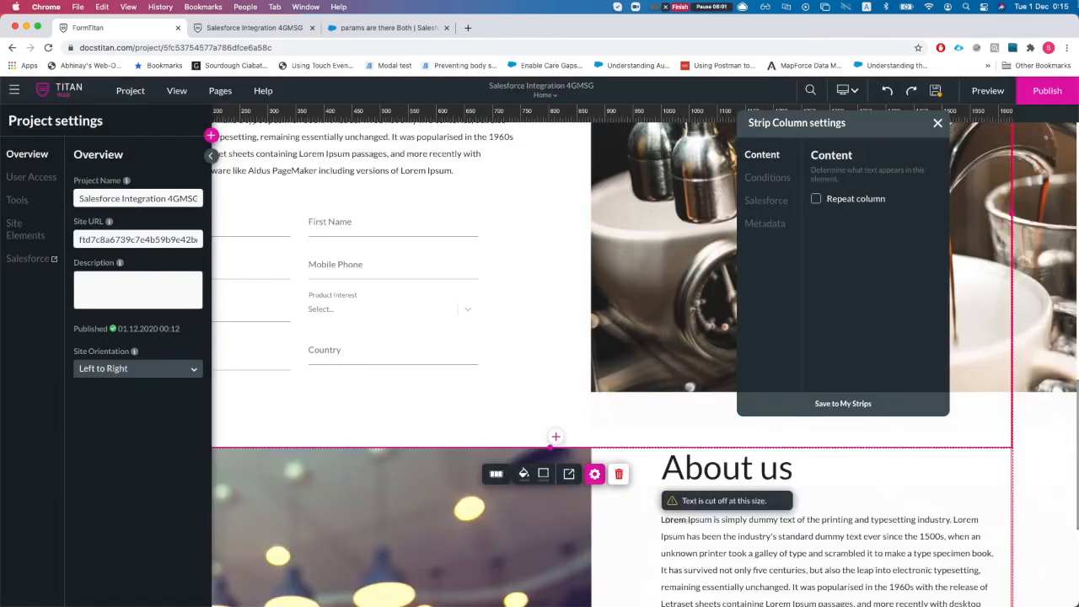
Step: Publish the project, launch the site in a new tab and close the old site tab
{"action": "left_click", "coordinate": [1033, 99]}
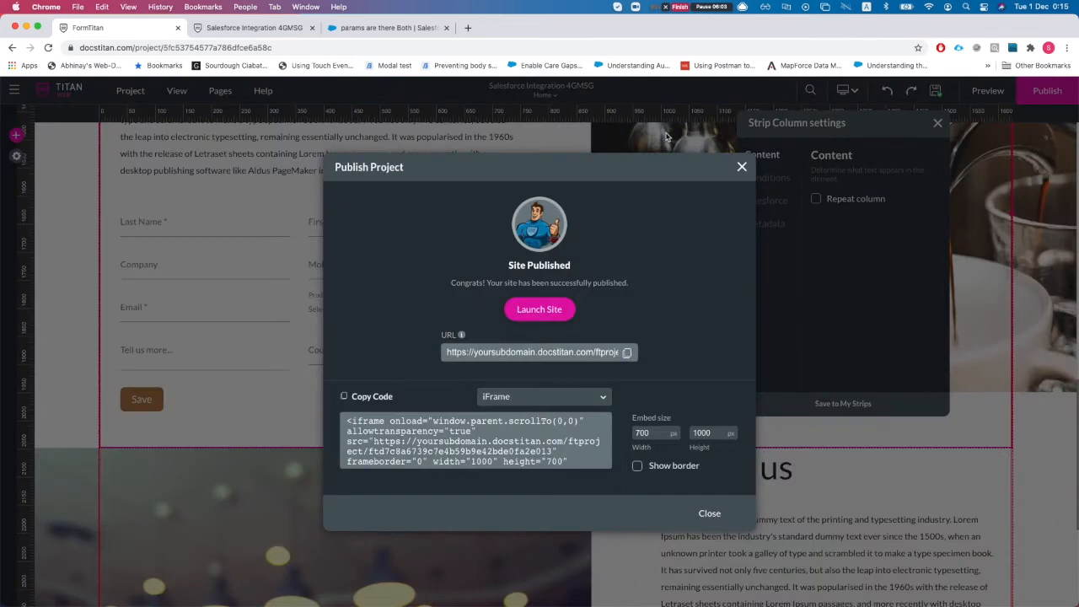
{"action": "left_click", "coordinate": [540, 309]}
{"action": "left_click", "coordinate": [412, 30]}
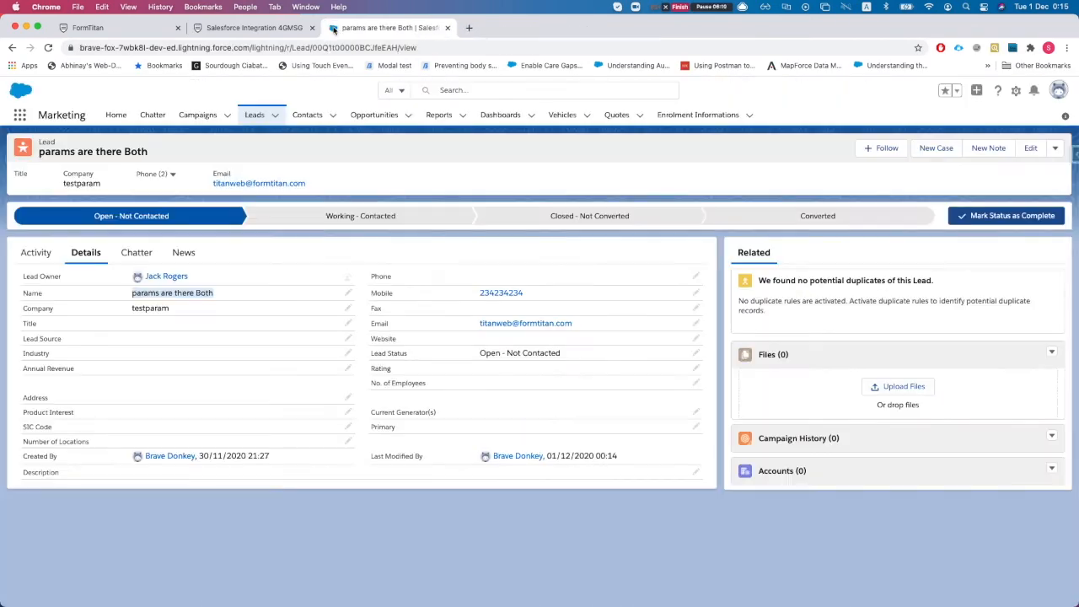
{"action": "left_click", "coordinate": [446, 28]}
{"action": "left_click", "coordinate": [300, 32]}
Step: Check whether leadid_empty_cond_demo has a value in the relaunched site's debug information
{"action": "scroll", "coordinate": [421, 259], "scroll_direction": "down", "scroll_amount": 10}
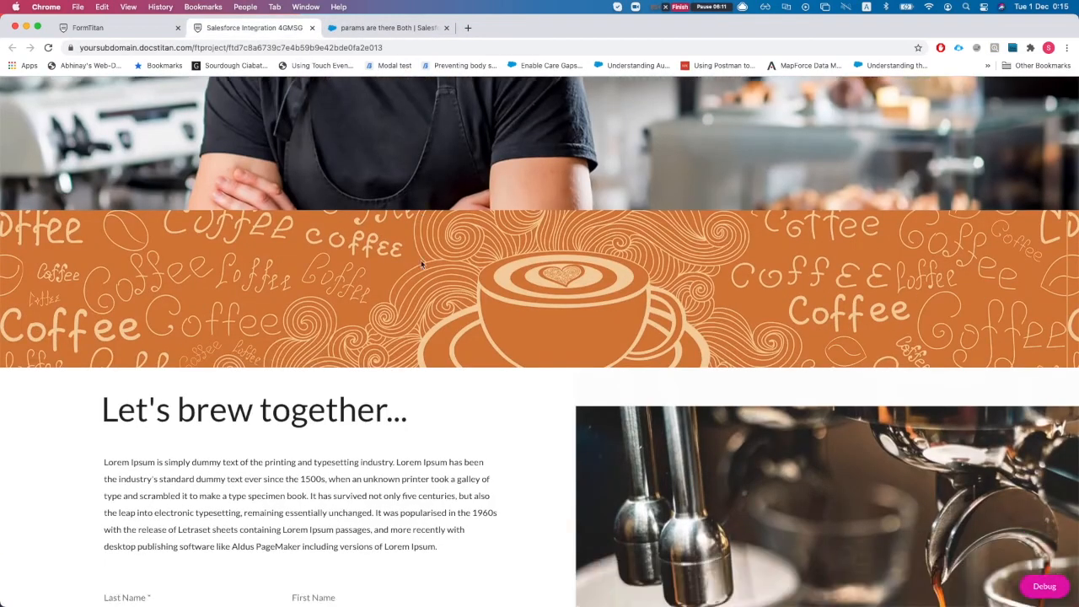
{"action": "left_click", "coordinate": [1045, 586]}
{"action": "scroll", "coordinate": [398, 393], "scroll_direction": "down", "scroll_amount": 1}
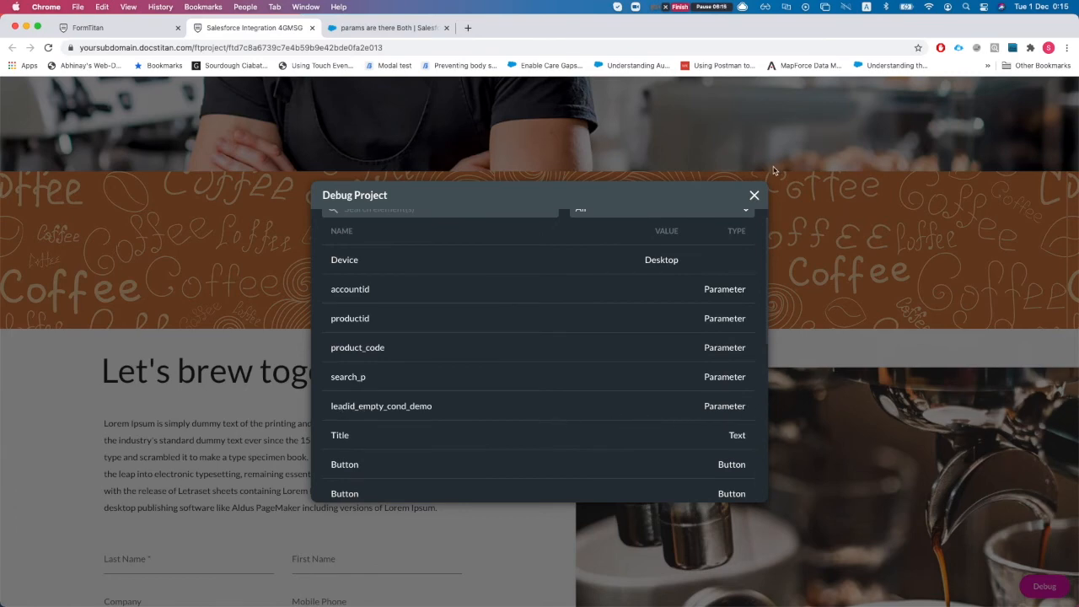
{"action": "left_click", "coordinate": [753, 196]}
Step: Fill in the form's last name as "Empty cond" and first name as "Removed"
{"action": "scroll", "coordinate": [436, 309], "scroll_direction": "down", "scroll_amount": 4}
{"action": "left_click", "coordinate": [190, 271]}
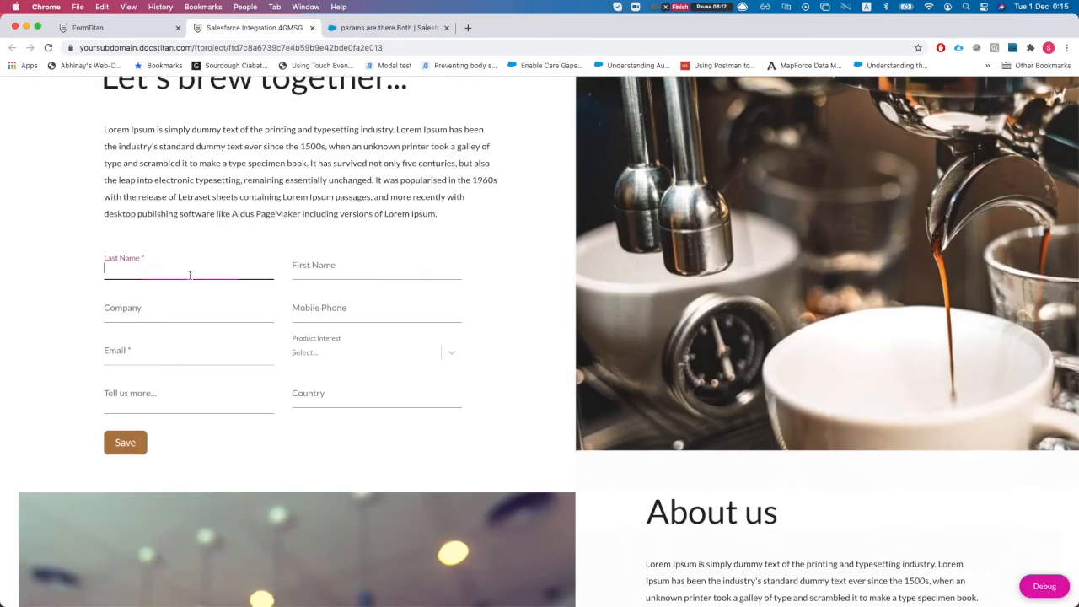
{"action": "type", "text": "P"}
{"action": "key", "text": "BackSpace"}
{"action": "key", "text": "BackSpace"}
{"action": "key", "text": "BackSpace"}
{"action": "key", "text": "BackSpace"}
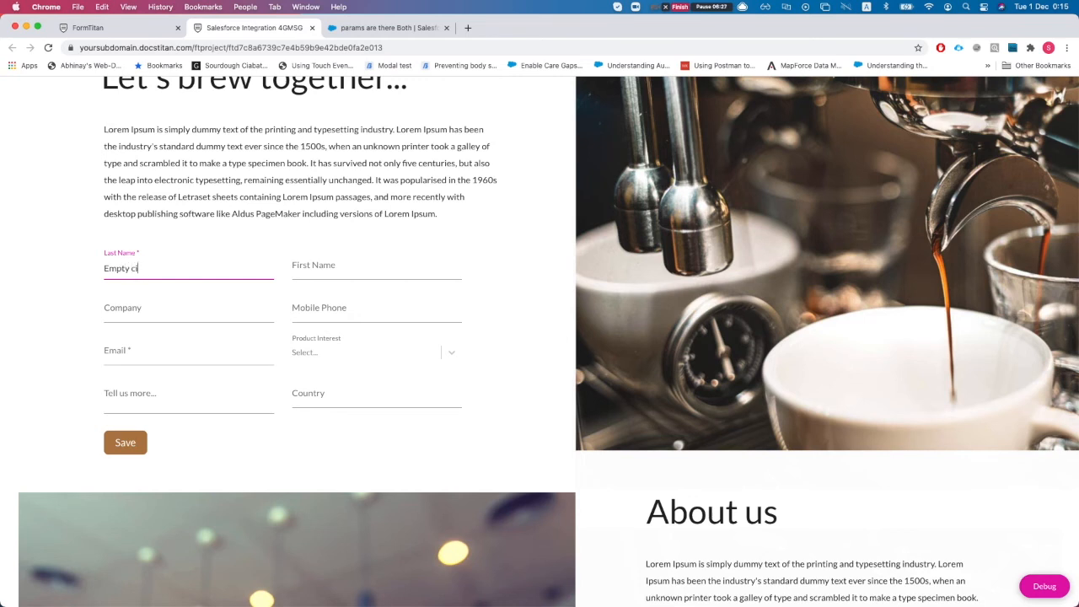
{"action": "key", "text": "Tab"}
{"action": "type", "text": "R"}
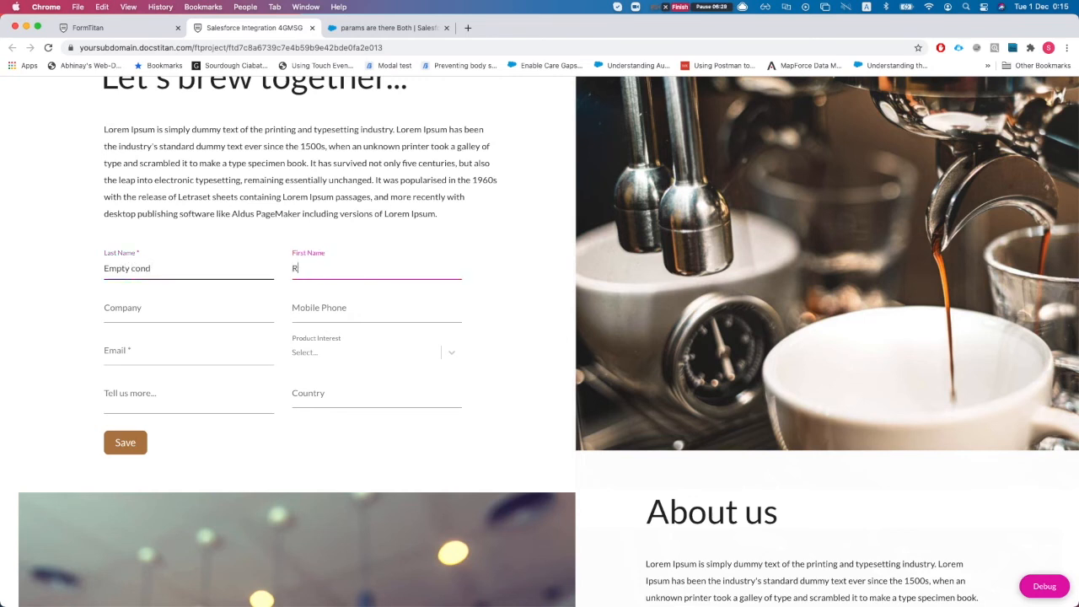
{"action": "type", "text": "emoved"}
{"action": "key", "text": "Tab"}
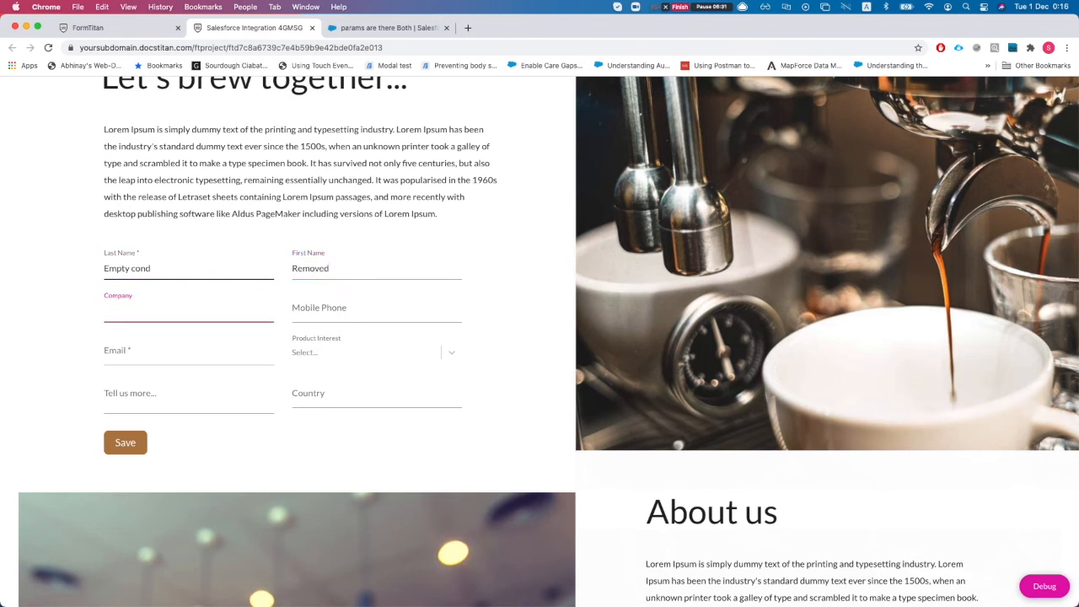
Step: Enter removedCond as the company, fill in the mobile phone number and the lead's e-mail, and submit the form
{"action": "type", "text": "removedCond"}
{"action": "key", "text": "Tab"}
{"action": "type", "text": "324234324"}
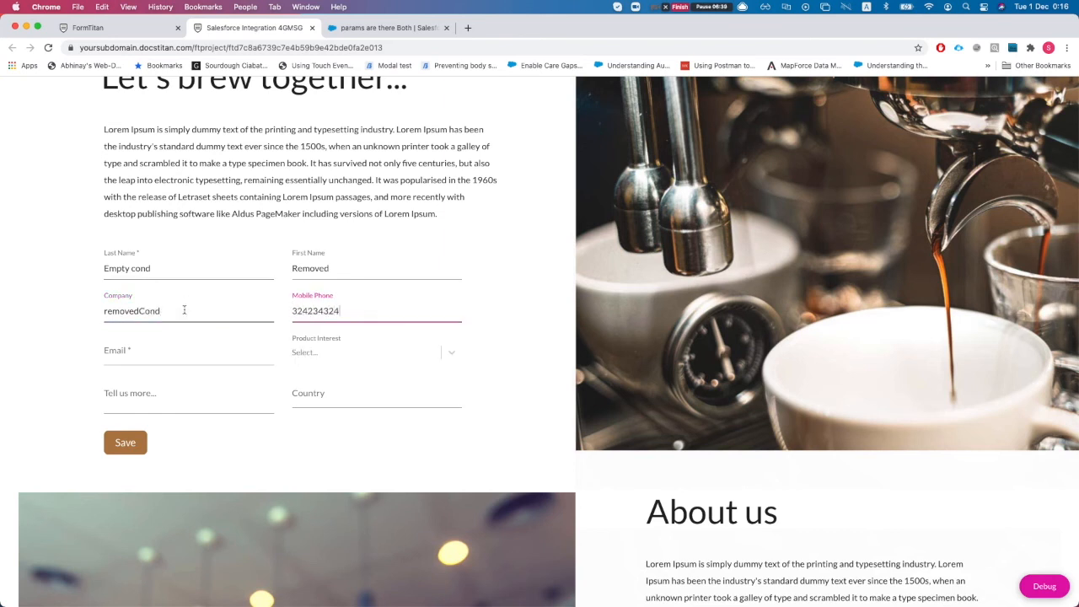
{"action": "left_click", "coordinate": [139, 352]}
{"action": "key", "text": "super+v"}
{"action": "left_click", "coordinate": [83, 377]}
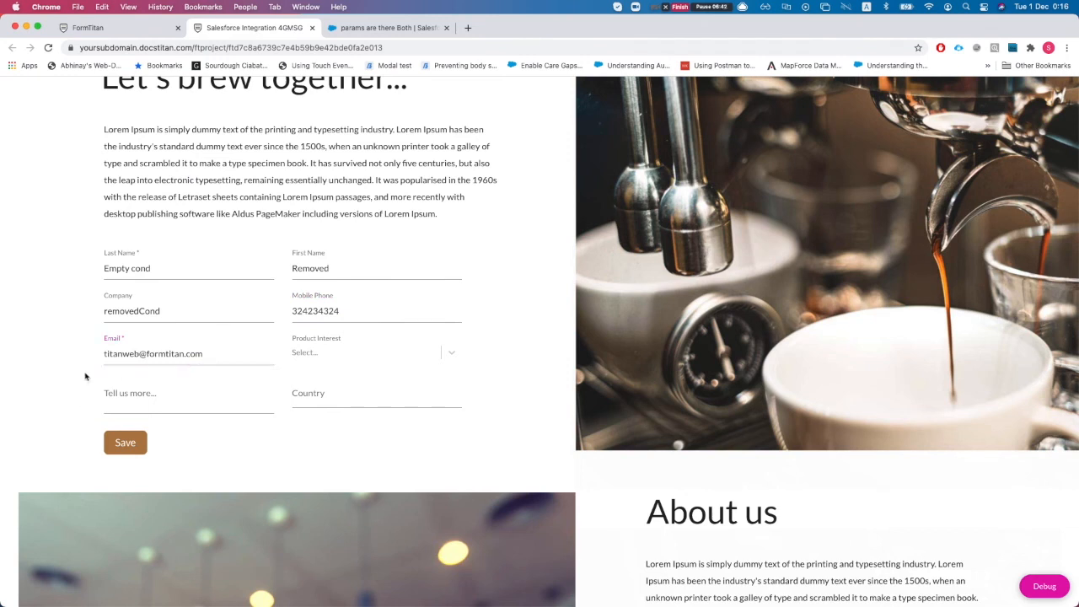
{"action": "left_click", "coordinate": [115, 442]}
{"action": "left_click", "coordinate": [124, 443]}
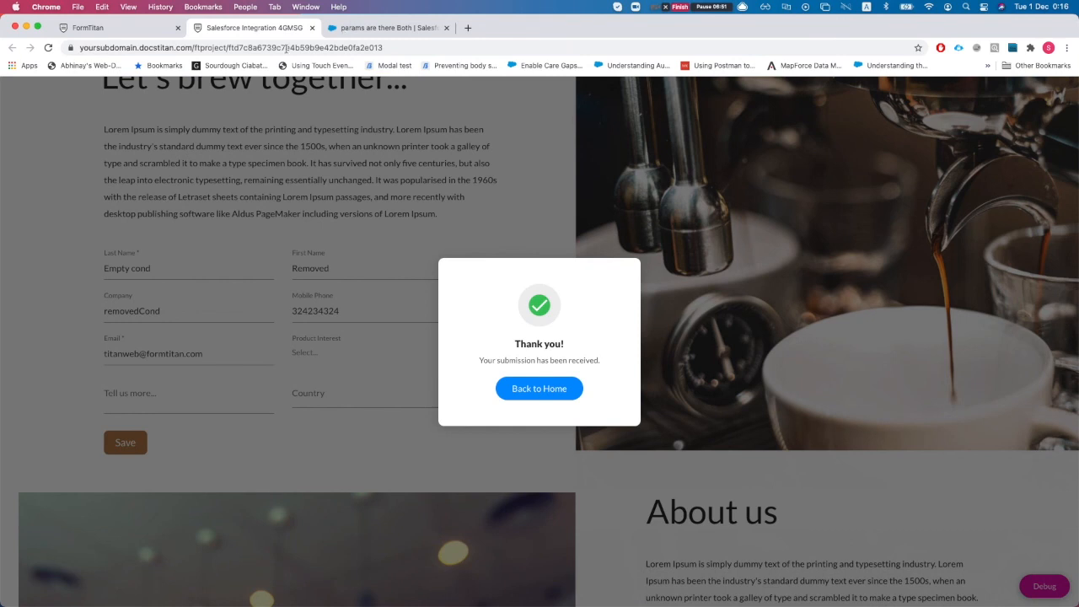
Step: Switch to the Salesforce lead record, reload it and check its details for the submitted name, company and mobile
{"action": "left_click", "coordinate": [384, 27]}
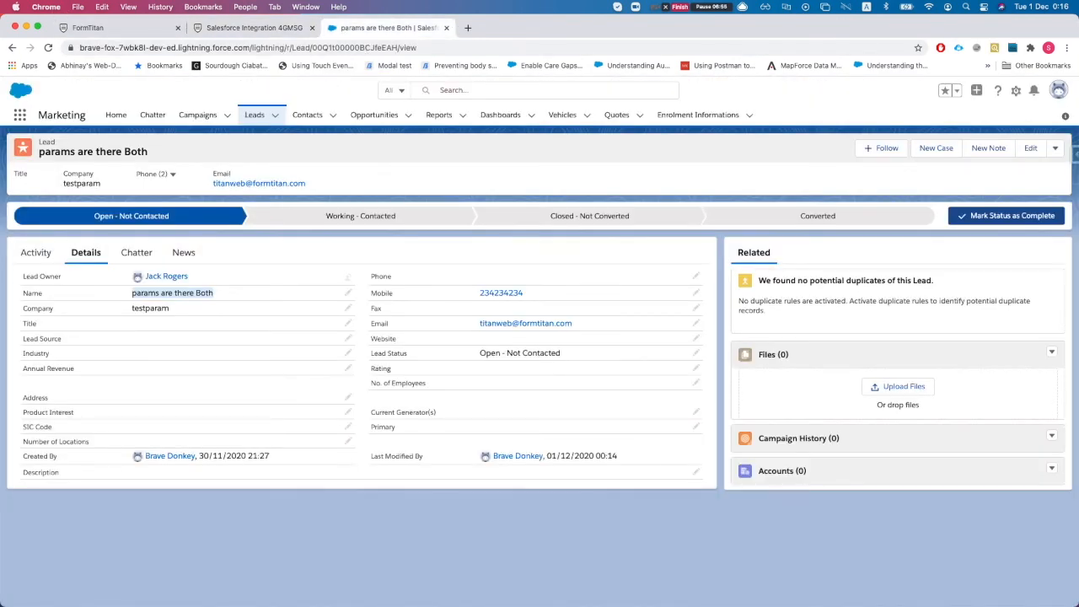
{"action": "key", "text": "super+r"}
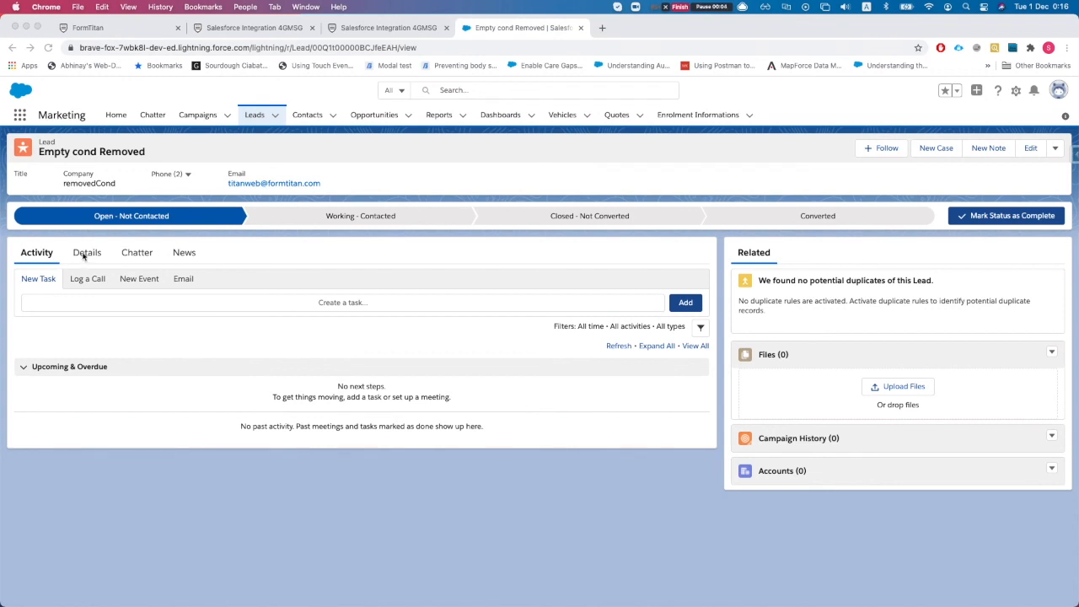
{"action": "left_click", "coordinate": [83, 254]}
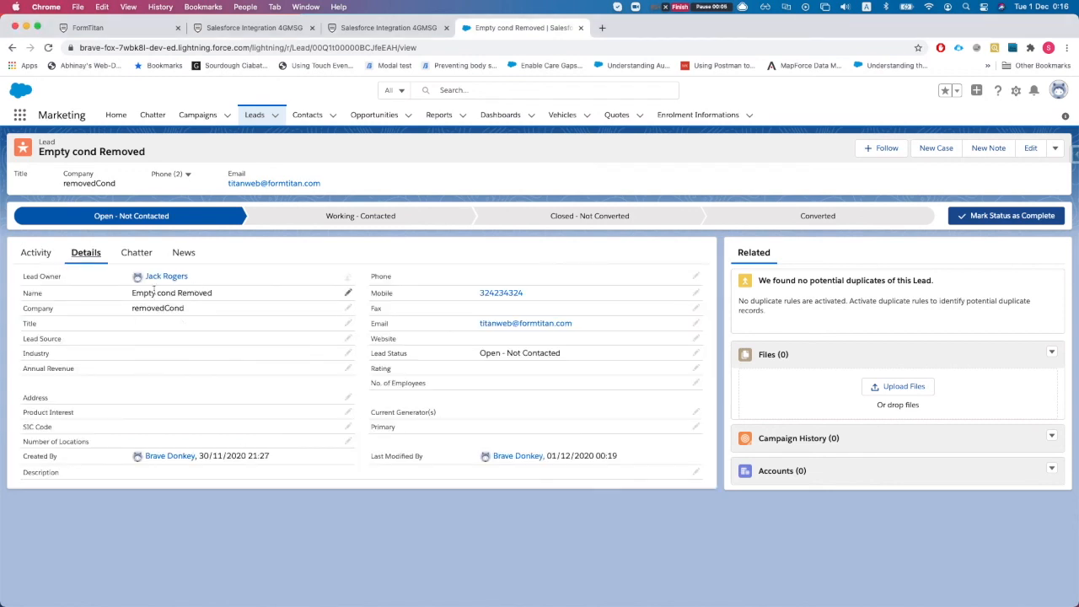